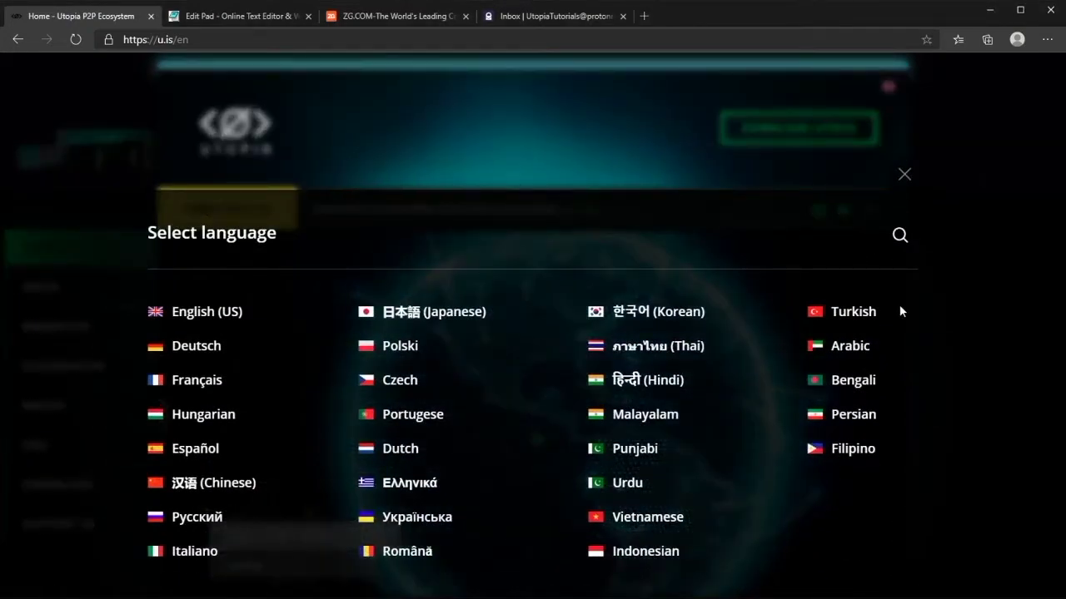
- Switch from the Utopia site to the ZG.COM exchange homepage tab
{"action": "left_click", "coordinate": [383, 18]}
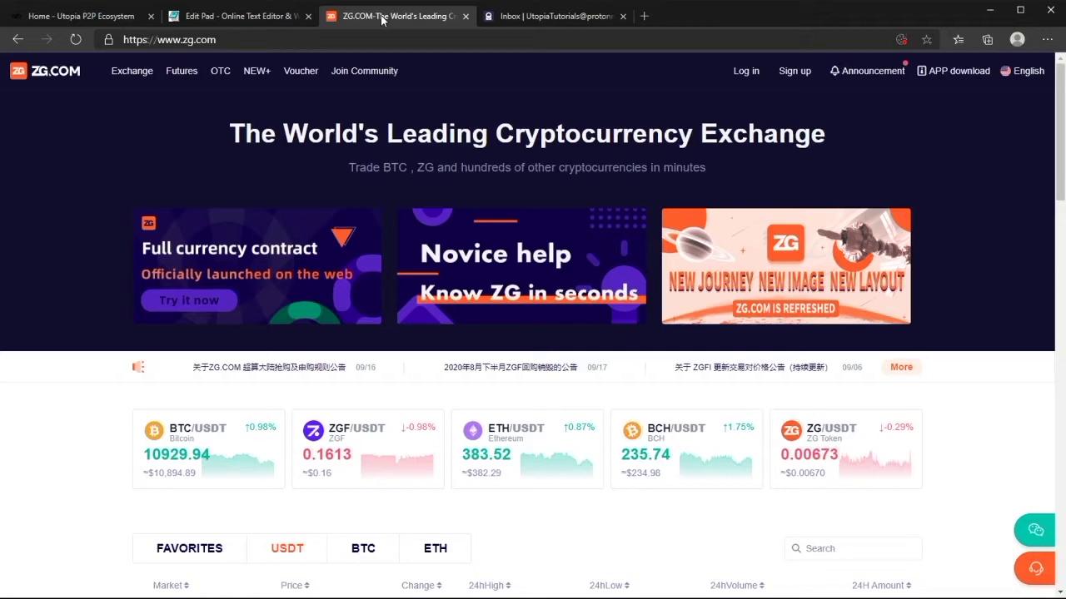
- Open the ZG.com sign-up form and paste the account e-mail address into the E-mail field
{"action": "left_click_drag", "start_coordinate": [215, 39], "coordinate": [117, 40]}
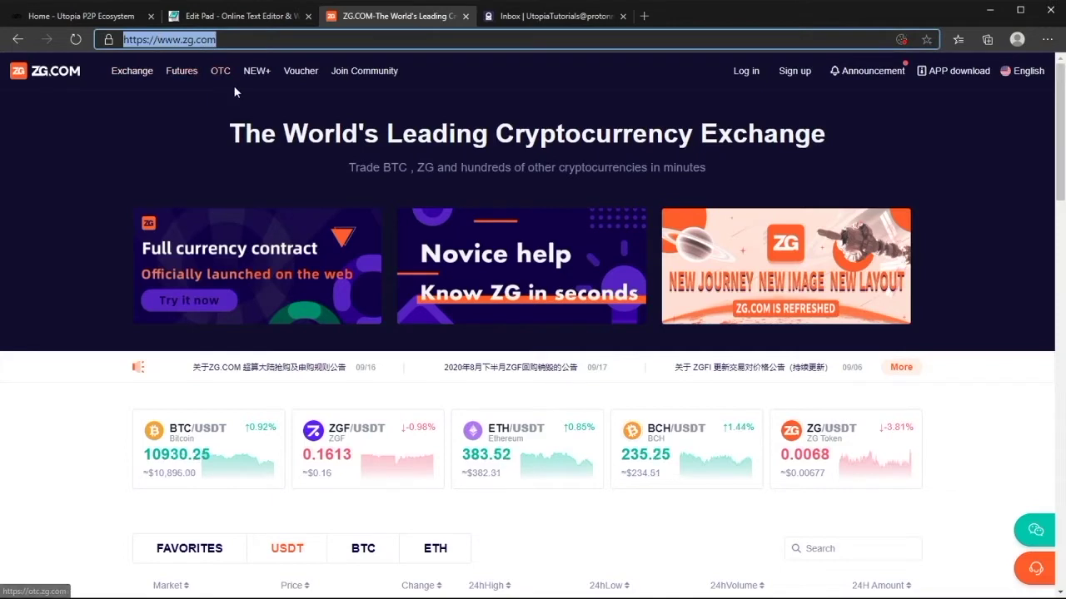
{"action": "left_click", "coordinate": [794, 71]}
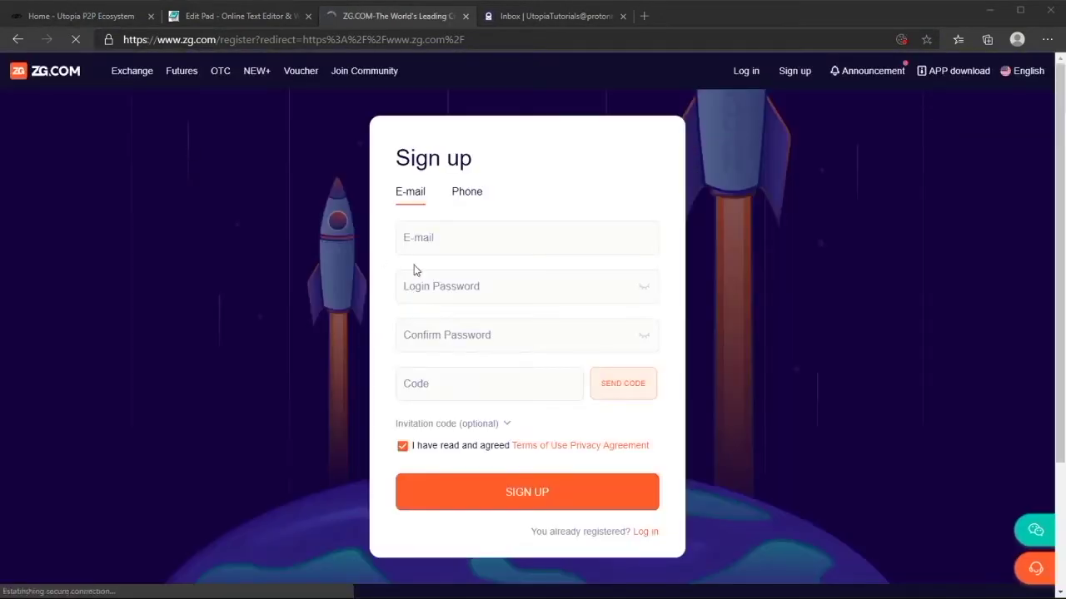
{"action": "left_click", "coordinate": [497, 240]}
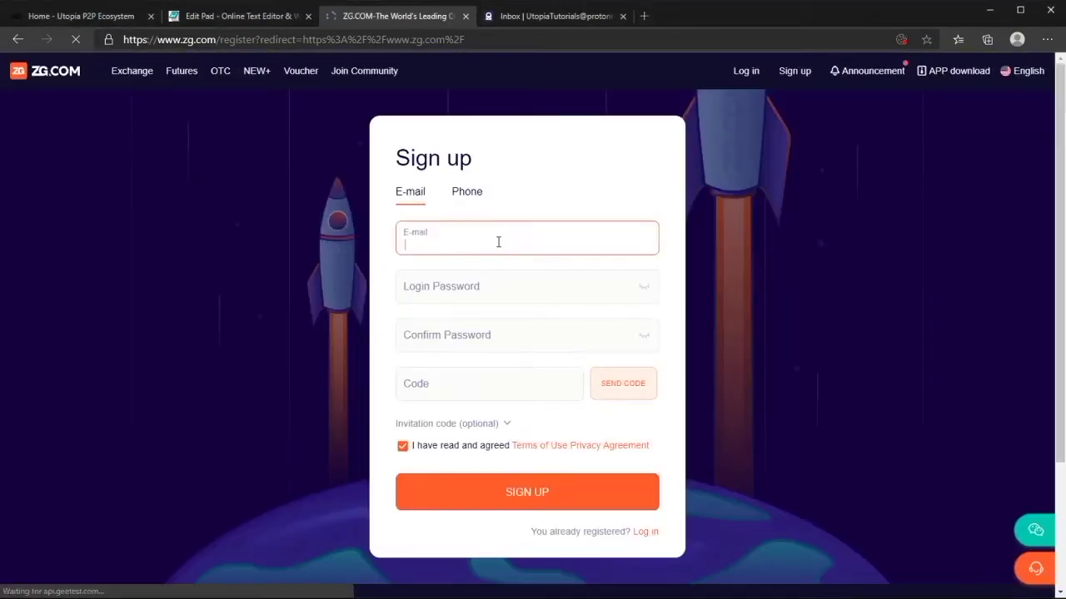
{"action": "key", "text": "ctrl+v"}
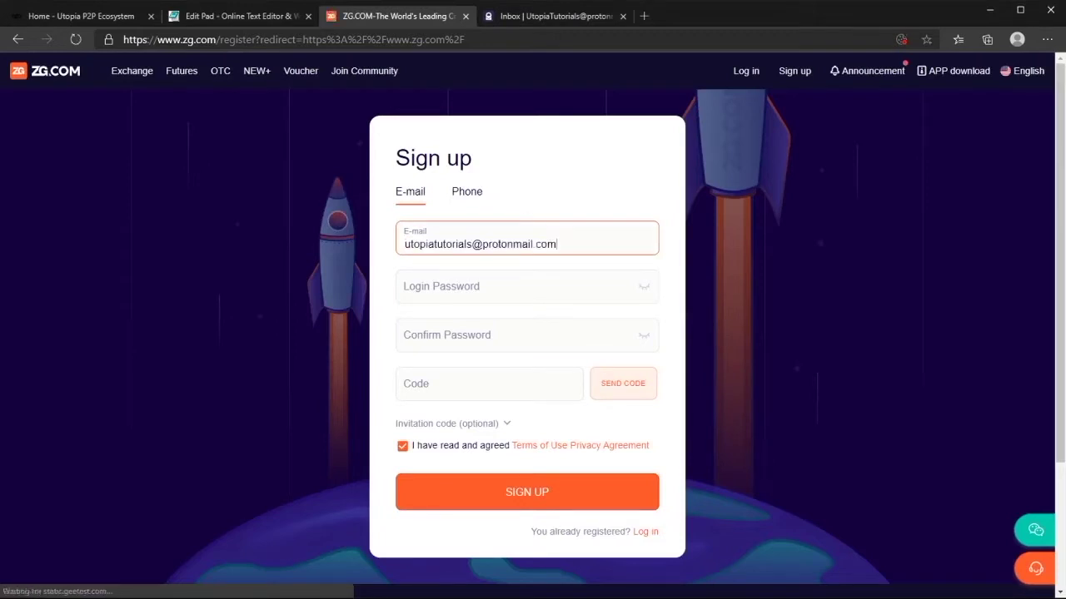
{"action": "key", "text": "alt+Tab"}
- Paste the login password into both password fields, request a verification code and pass the slider captcha
{"action": "left_click", "coordinate": [523, 293]}
{"action": "left_click", "coordinate": [523, 293]}
{"action": "key", "text": "ctrl+v"}
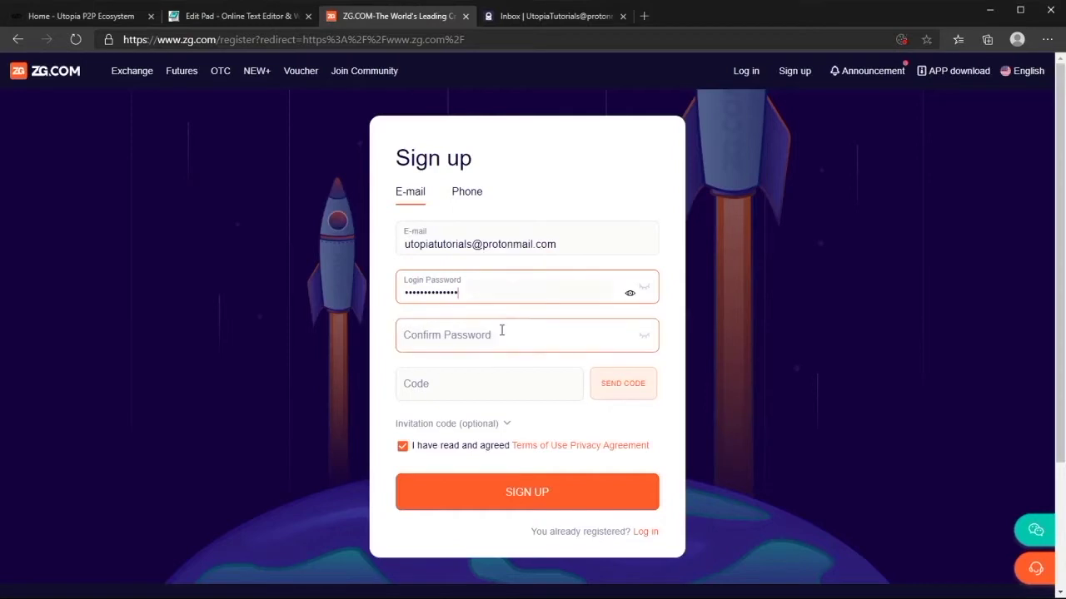
{"action": "left_click", "coordinate": [502, 334]}
{"action": "key", "text": "ctrl+v"}
{"action": "left_click", "coordinate": [622, 394]}
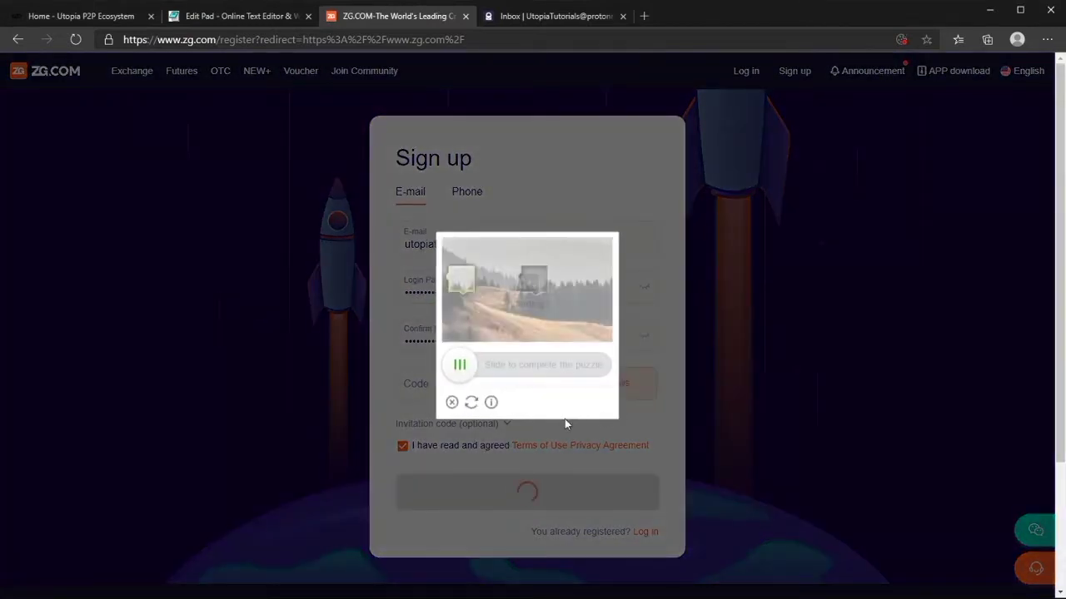
{"action": "left_click_drag", "start_coordinate": [465, 367], "coordinate": [537, 371]}
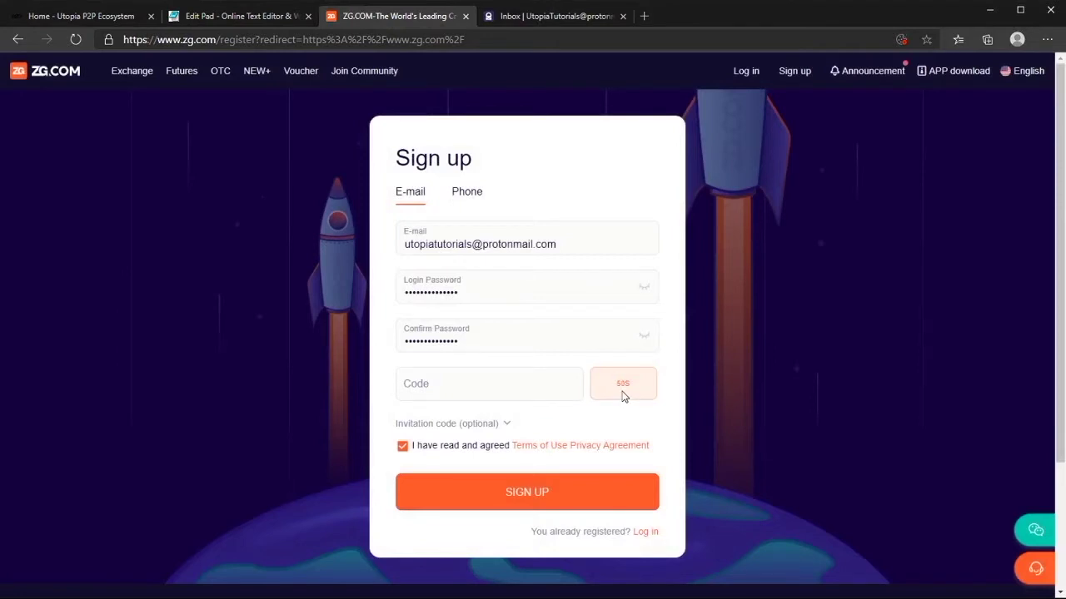
- Copy the code from the ZG verification e-mail in ProtonMail's Spam folder, then return to the ZG.COM tab
{"action": "left_click", "coordinate": [541, 19]}
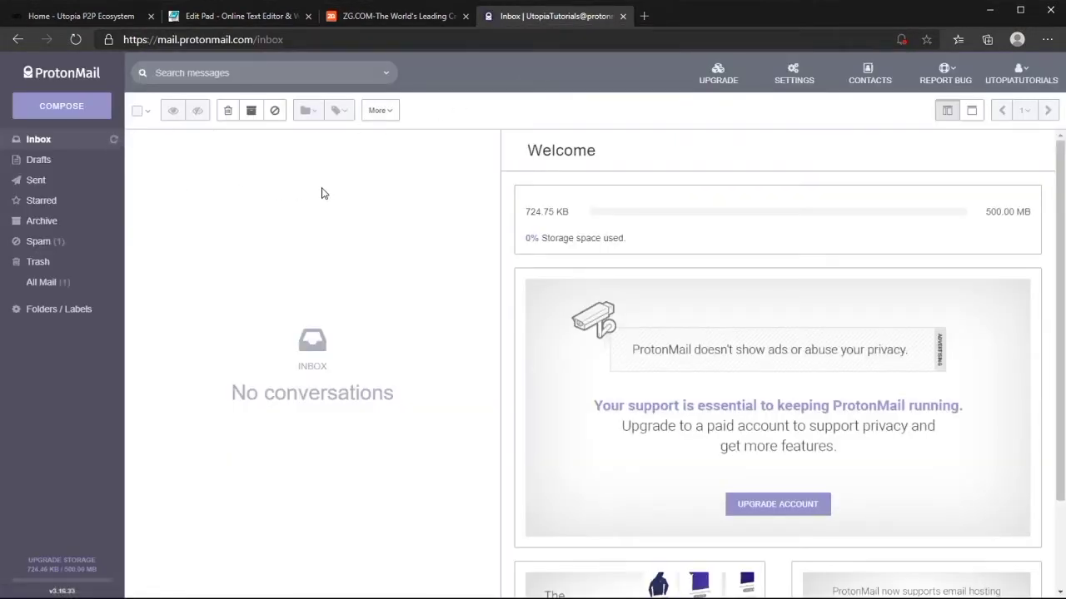
{"action": "left_click", "coordinate": [37, 243]}
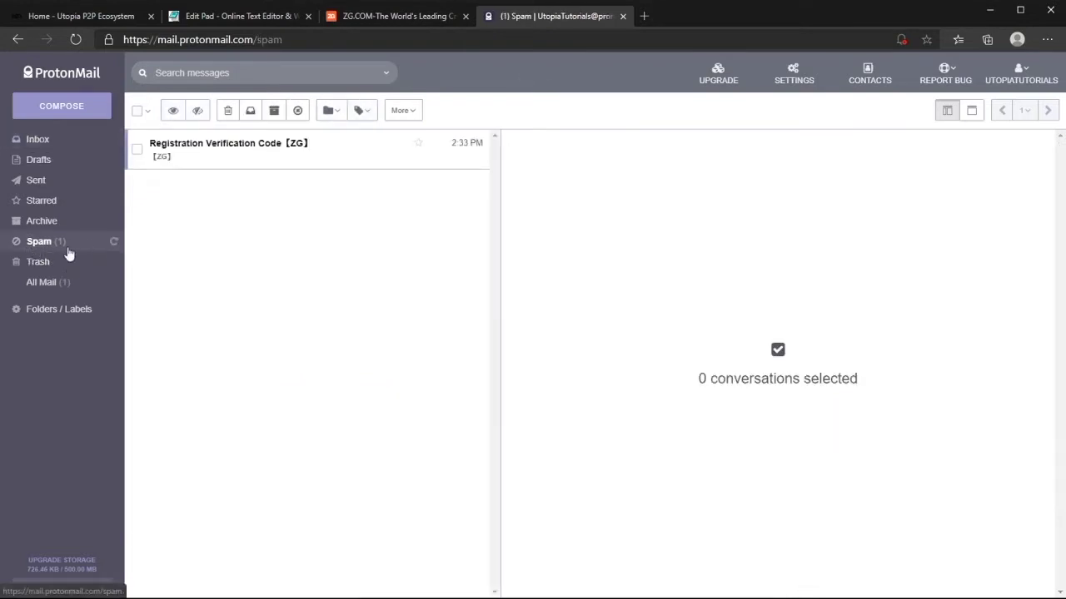
{"action": "left_click", "coordinate": [196, 157]}
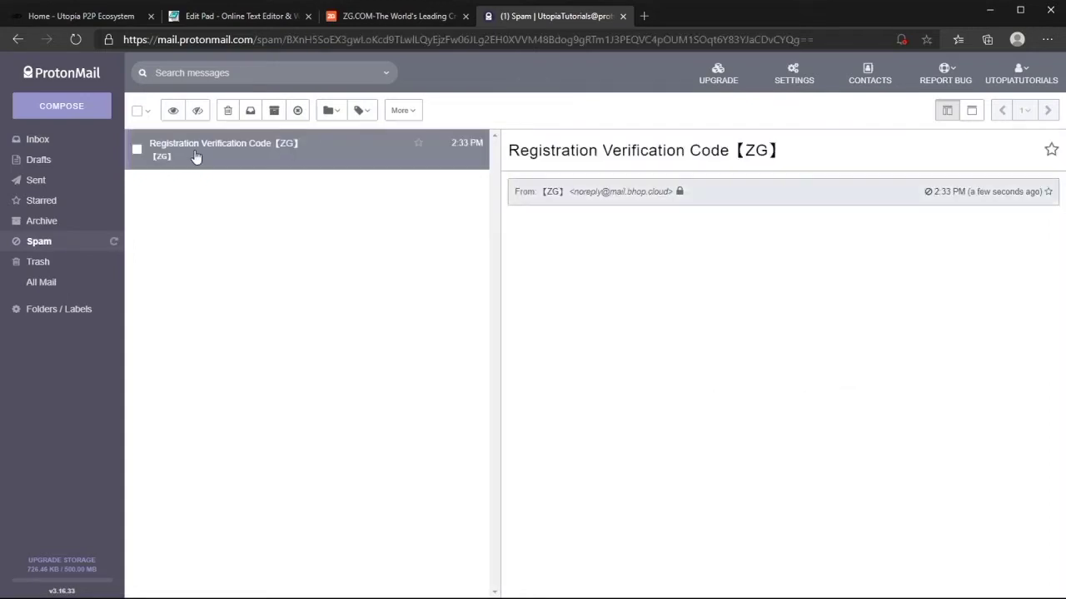
{"action": "double_click", "coordinate": [848, 439]}
{"action": "key", "text": "ctrl+c"}
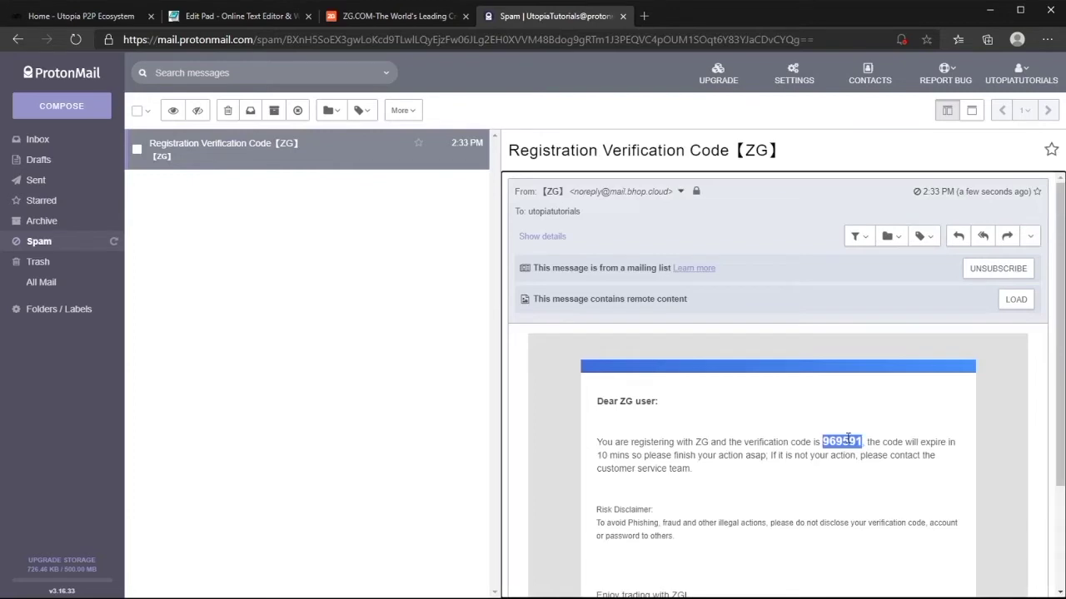
{"action": "left_click", "coordinate": [412, 17]}
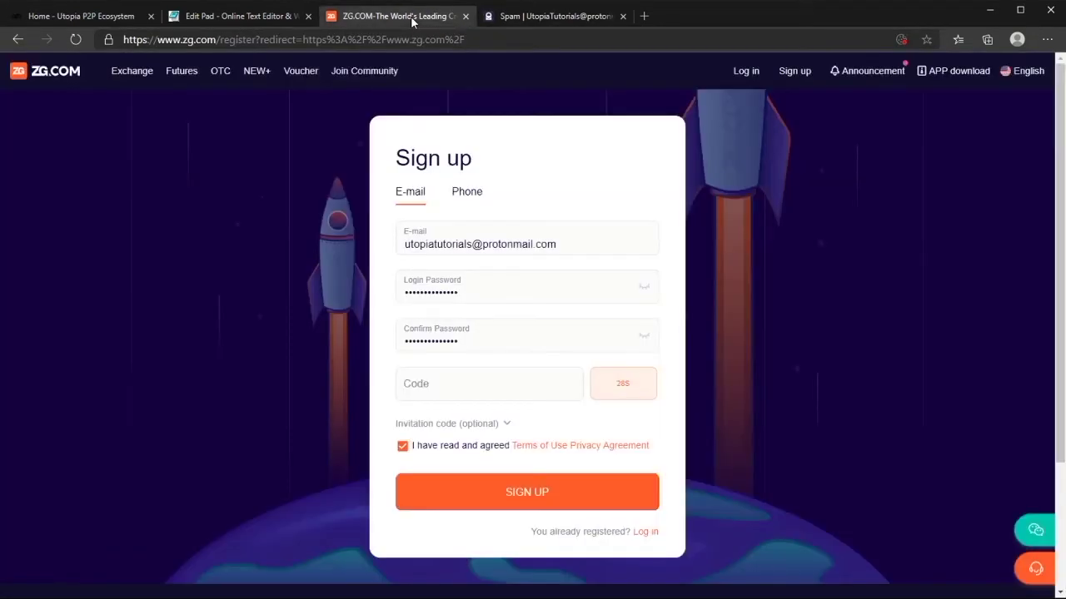
- Paste the verification code into the Code field and submit SIGN UP to register the account
{"action": "left_click", "coordinate": [438, 385]}
{"action": "key", "text": "ctrl+v"}
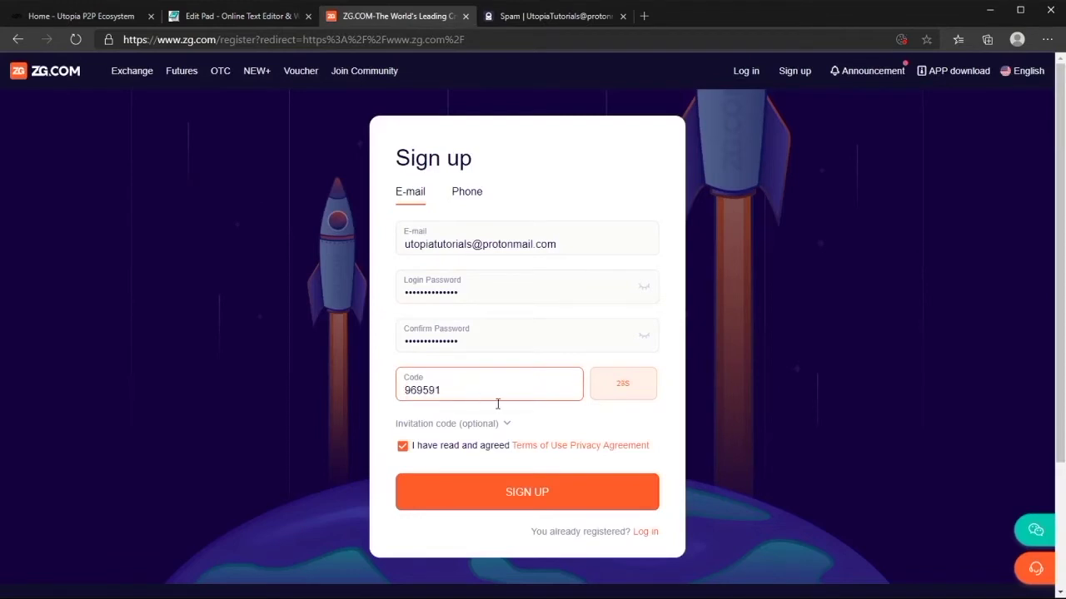
{"action": "left_click", "coordinate": [522, 492]}
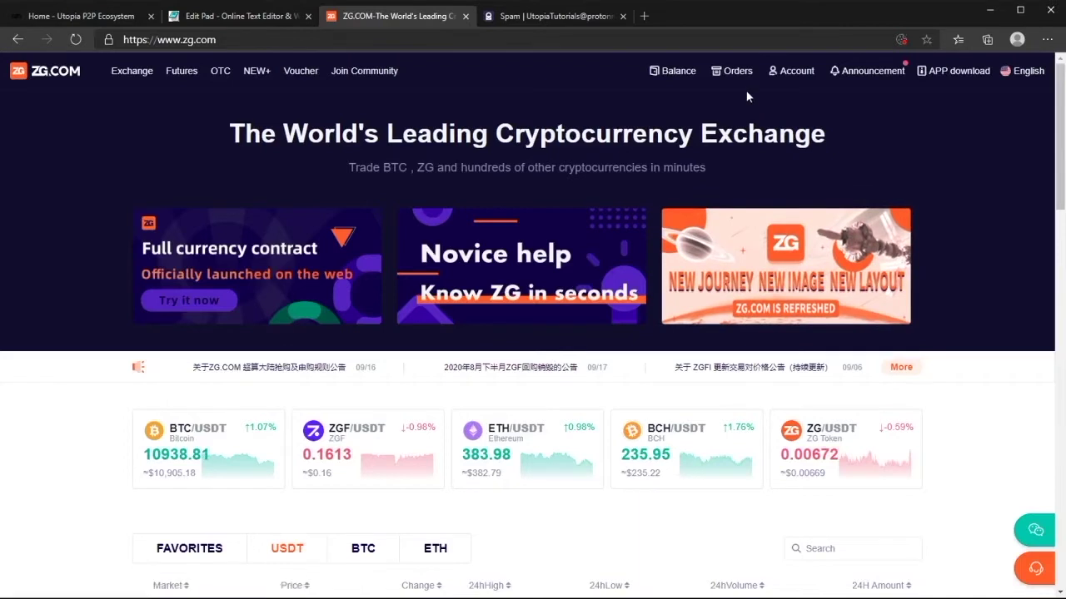
- Open Account and security info, highlighting the Asset Password (used for withdrawal) and Google Authentication sections
{"action": "mouse_move", "coordinate": [785, 74]}
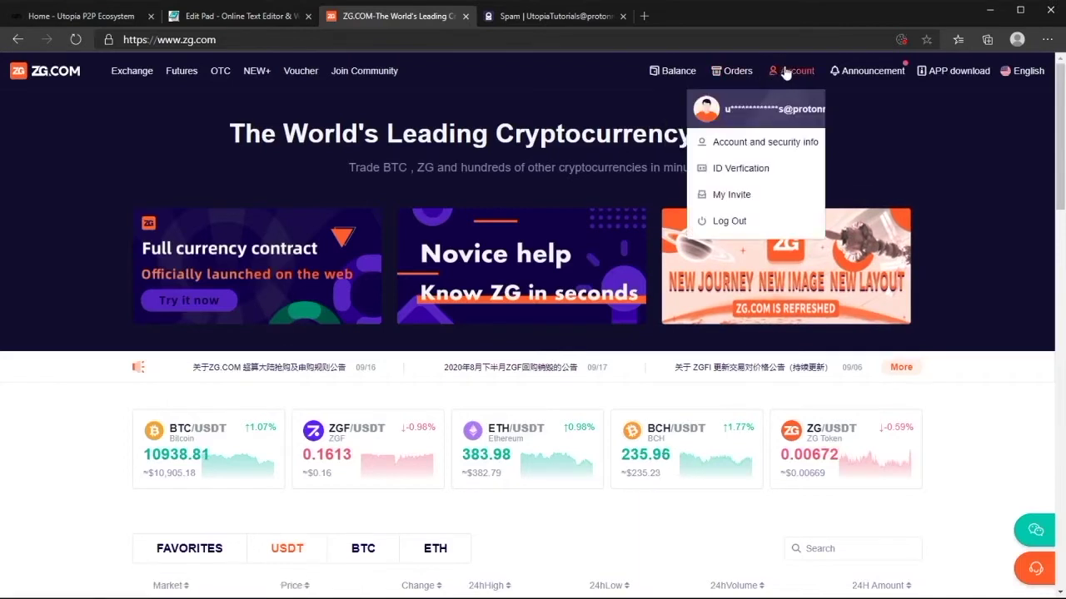
{"action": "left_click", "coordinate": [790, 144]}
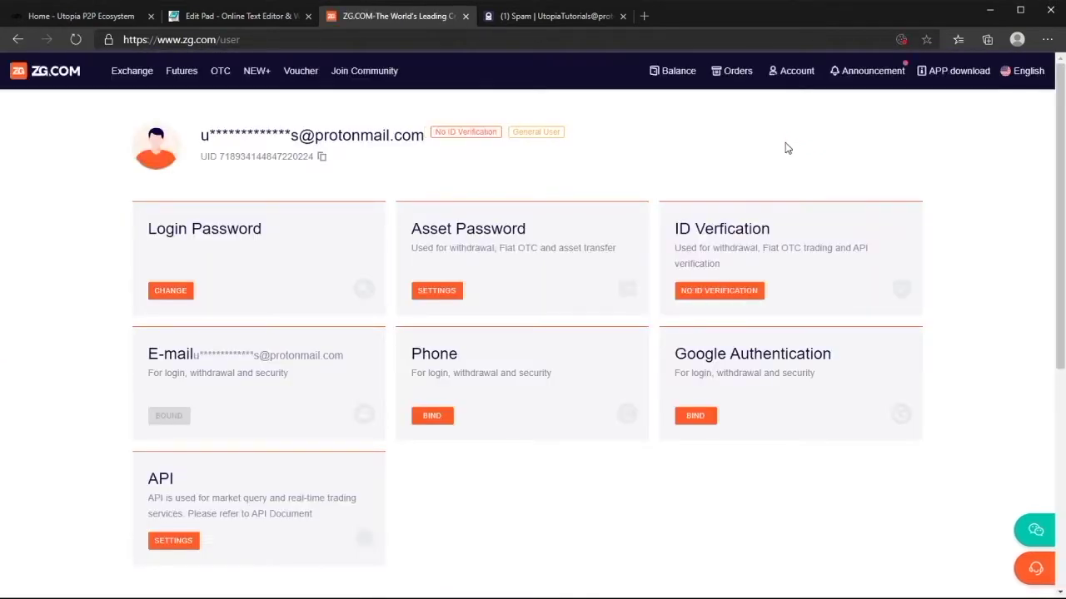
{"action": "left_click_drag", "start_coordinate": [409, 231], "coordinate": [527, 238]}
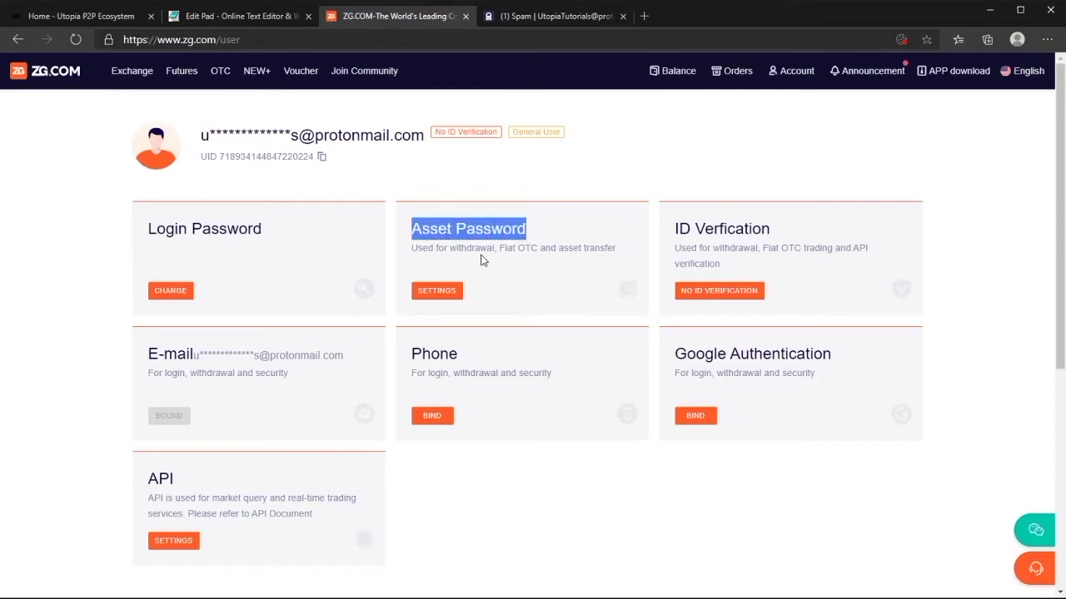
{"action": "left_click_drag", "start_coordinate": [412, 249], "coordinate": [494, 254]}
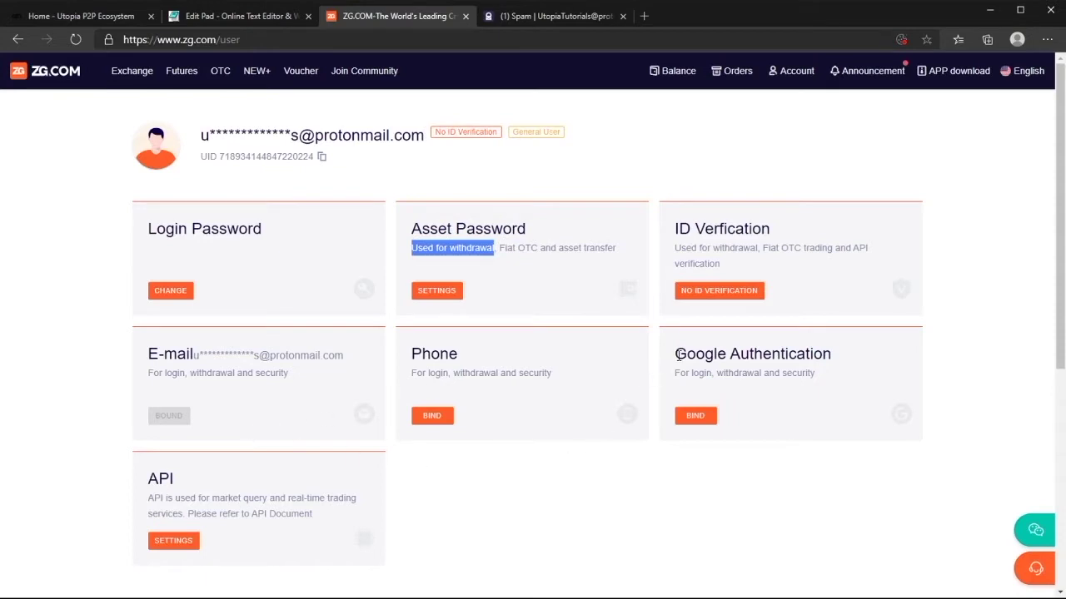
{"action": "left_click", "coordinate": [678, 356]}
{"action": "left_click_drag", "start_coordinate": [678, 355], "coordinate": [643, 380]}
{"action": "left_click", "coordinate": [721, 374]}
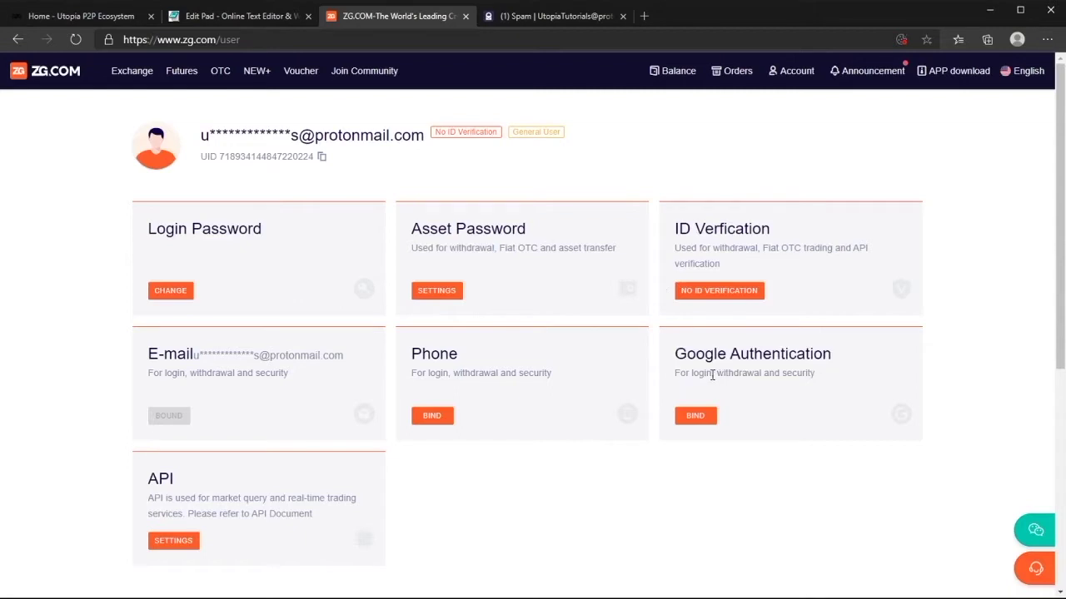
- Copy the USDT deposit address on the ERC20 chain from the wallet's USDT deposit page
{"action": "mouse_move", "coordinate": [666, 92]}
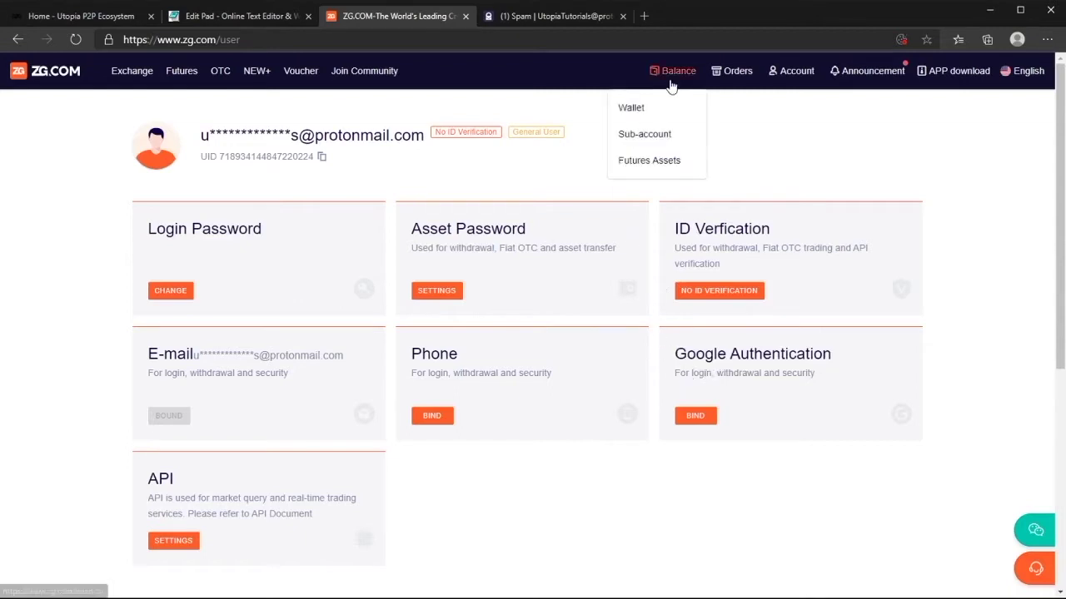
{"action": "left_click", "coordinate": [635, 110]}
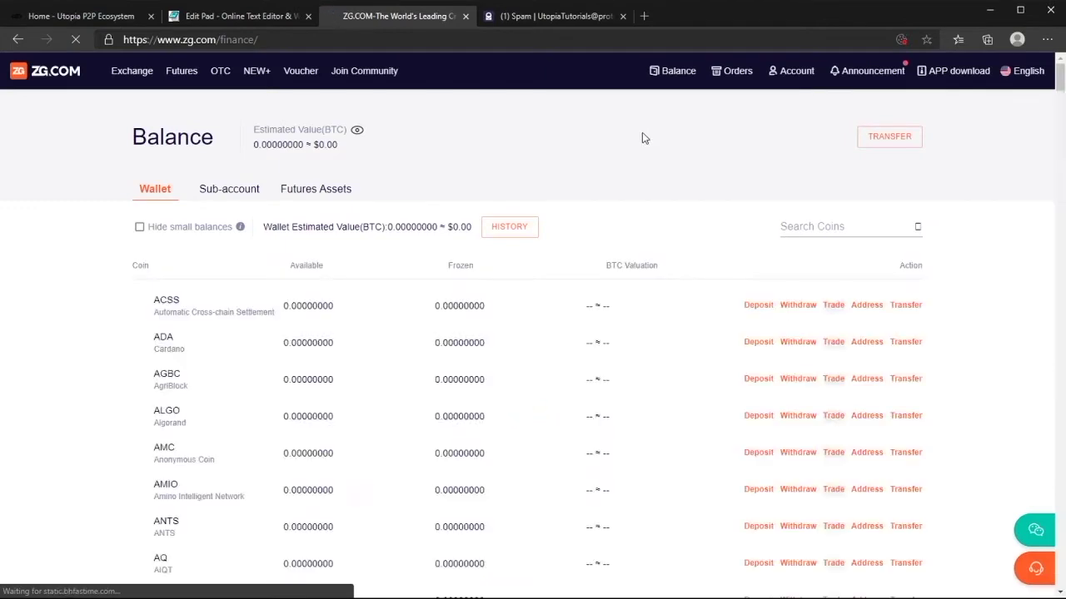
{"action": "left_click", "coordinate": [835, 227]}
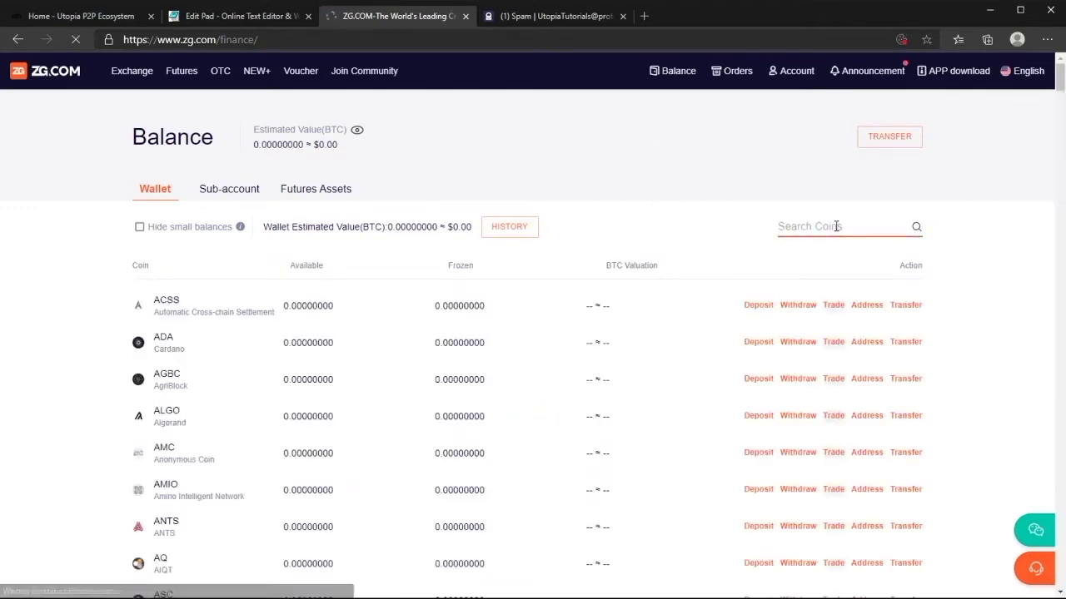
{"action": "type", "text": "usdt"}
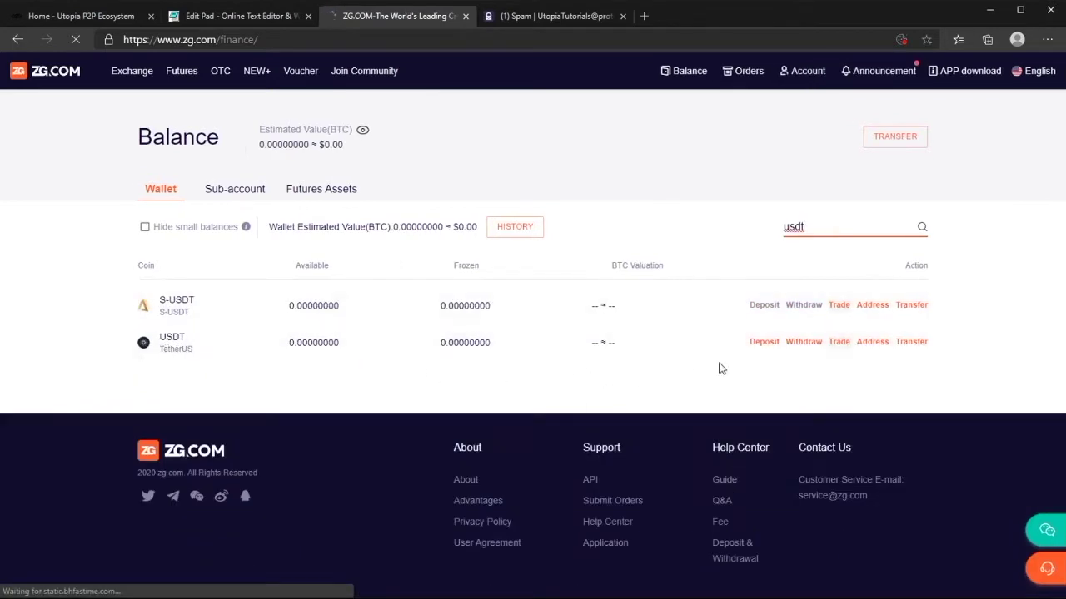
{"action": "left_click", "coordinate": [763, 344]}
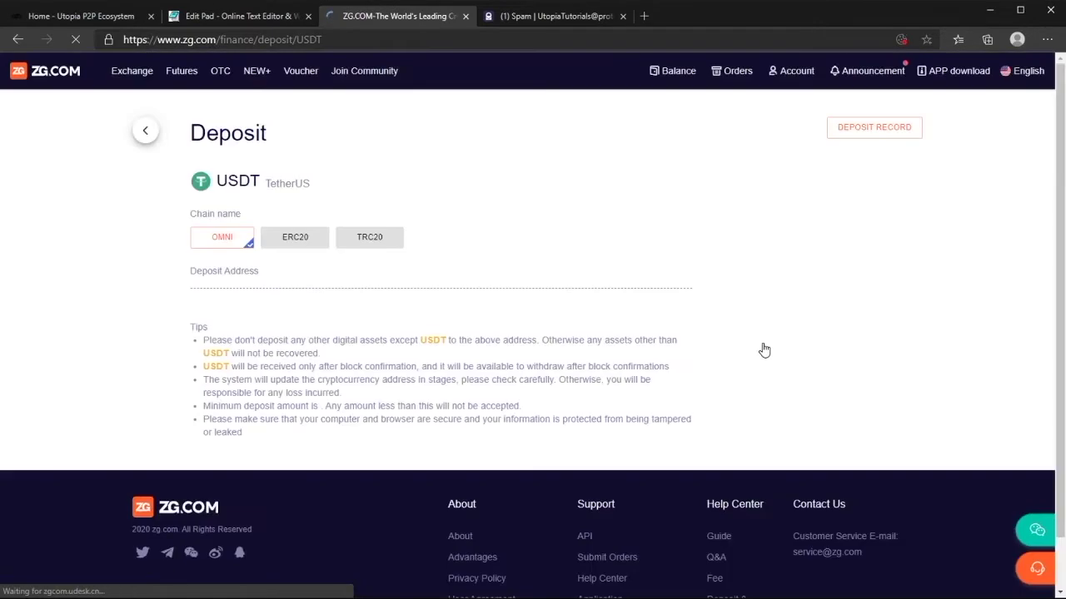
{"action": "left_click", "coordinate": [298, 241]}
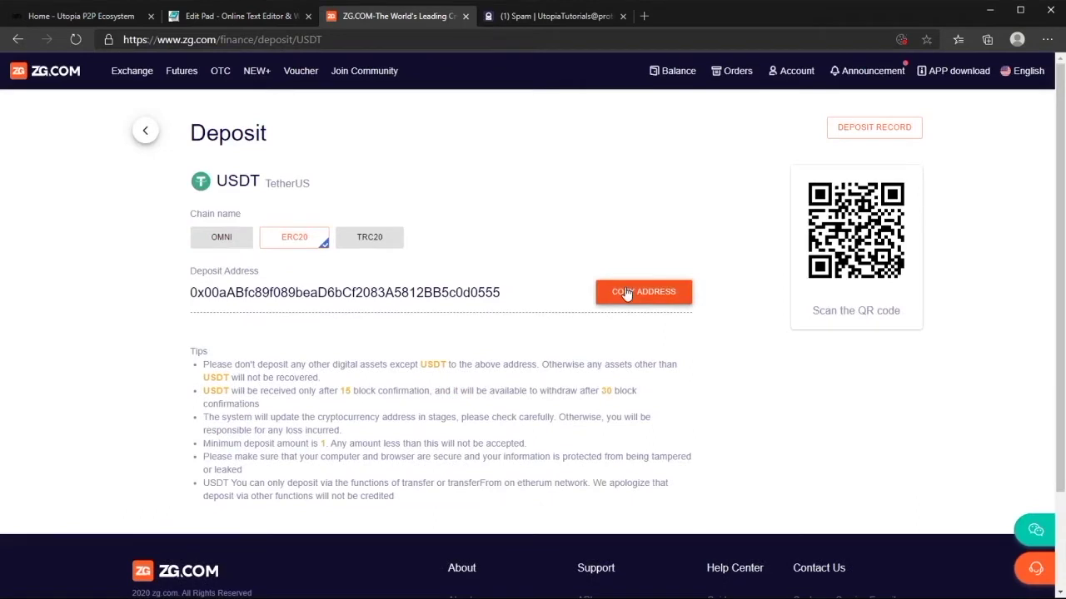
{"action": "left_click", "coordinate": [626, 294]}
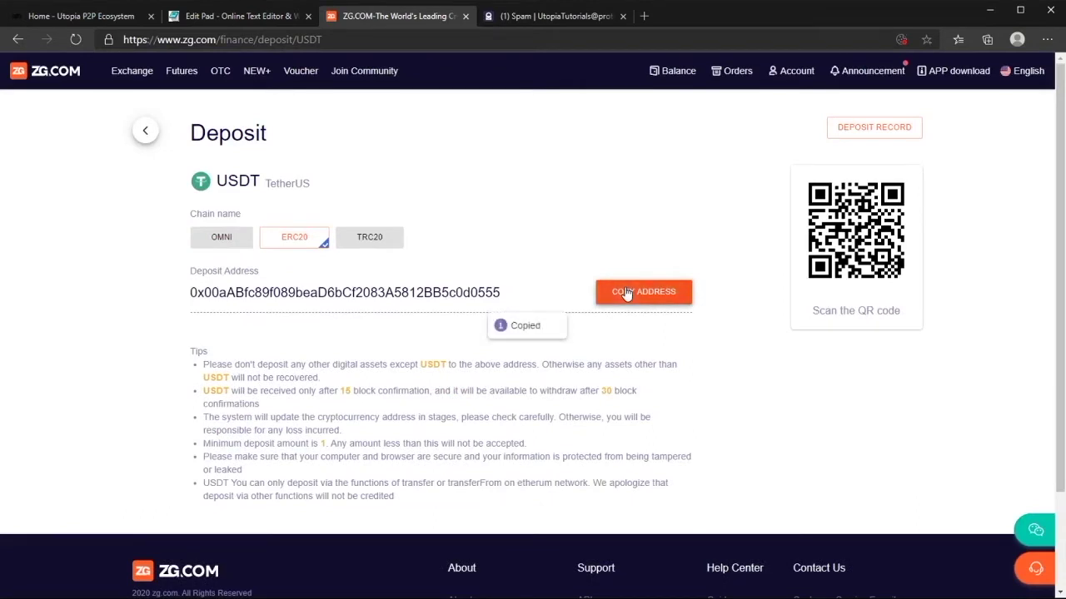
- Search the wallet for bch and copy the BCH deposit address
{"action": "mouse_move", "coordinate": [672, 70]}
{"action": "left_click", "coordinate": [626, 112]}
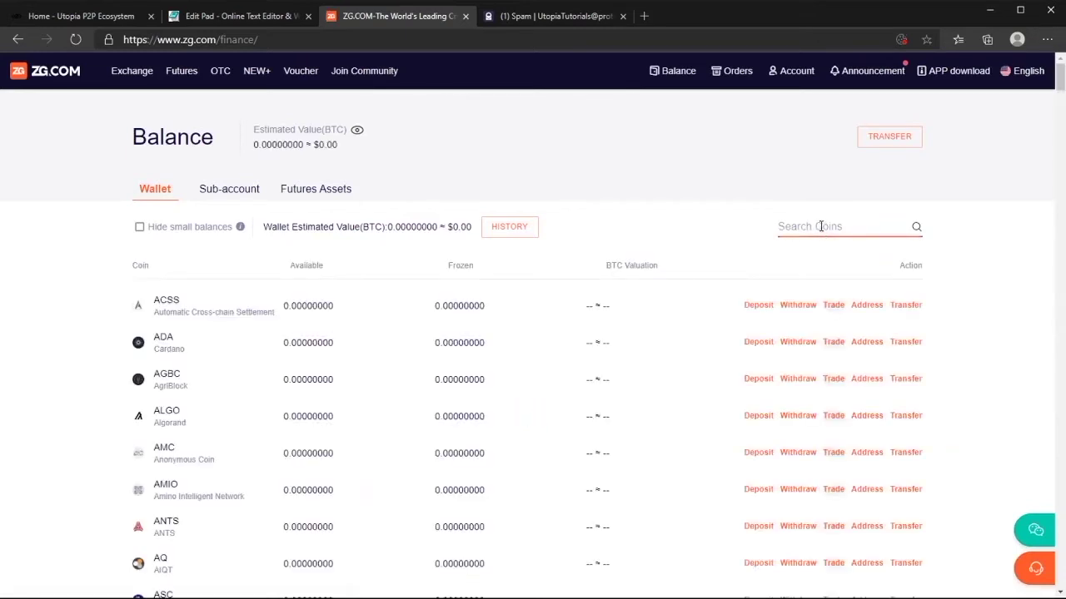
{"action": "type", "text": "bch"}
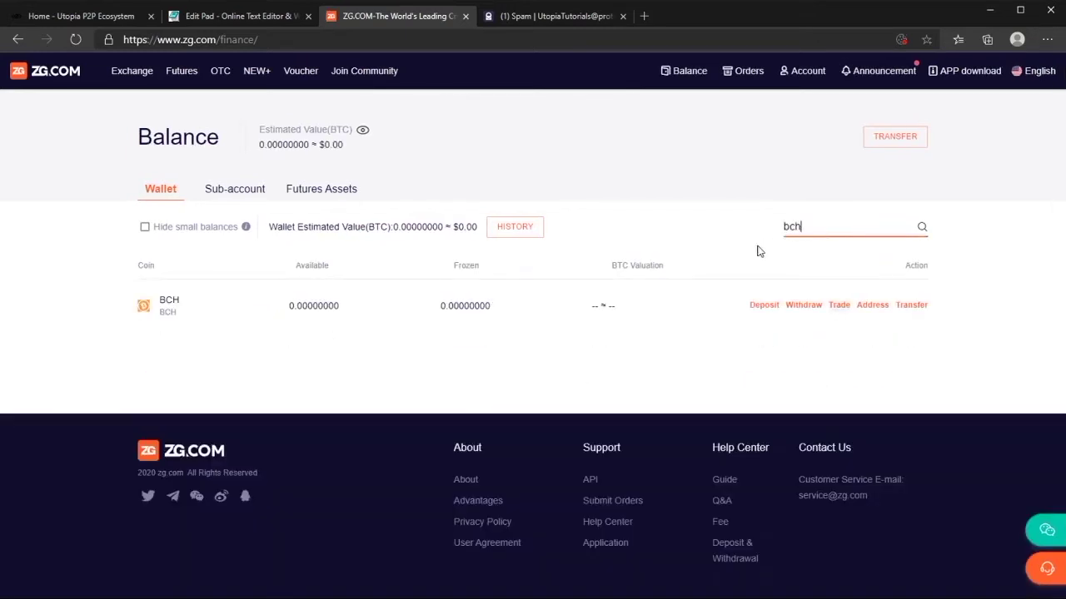
{"action": "left_click", "coordinate": [767, 308]}
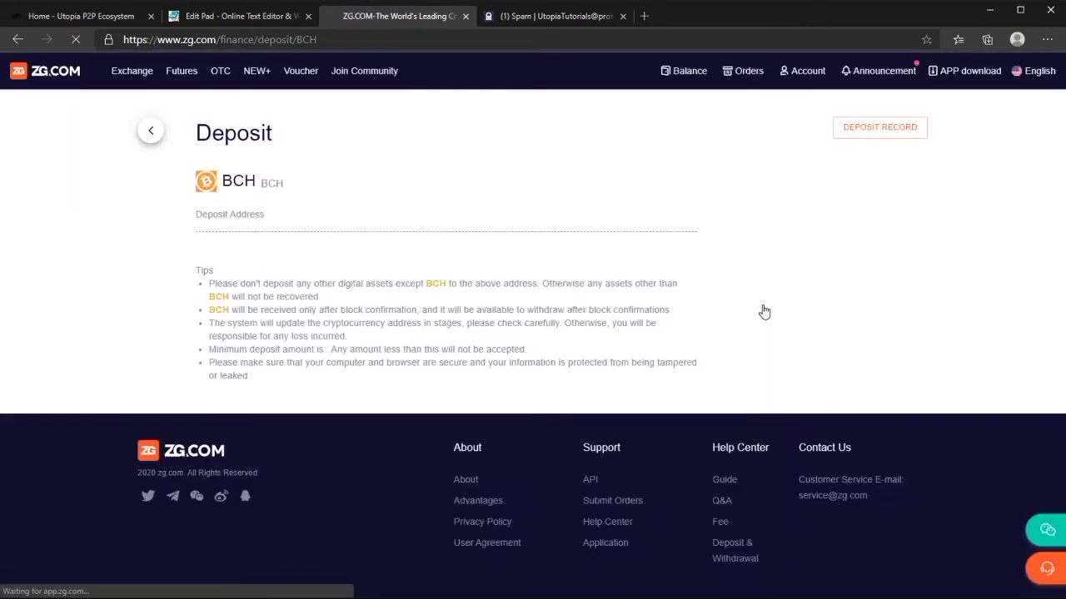
{"action": "left_click", "coordinate": [642, 239]}
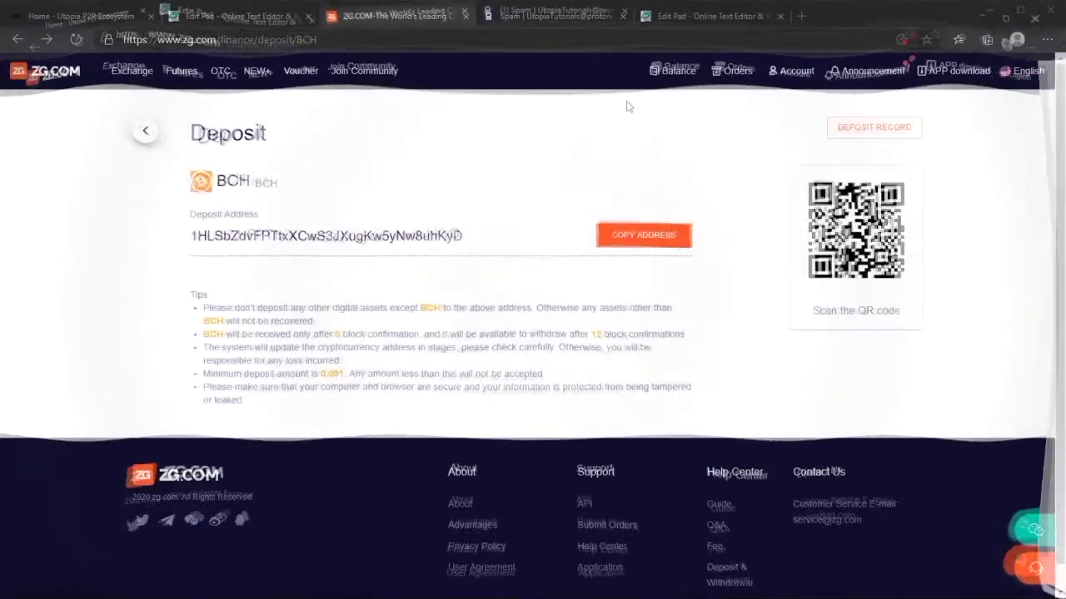
{"action": "left_click", "coordinate": [555, 14]}
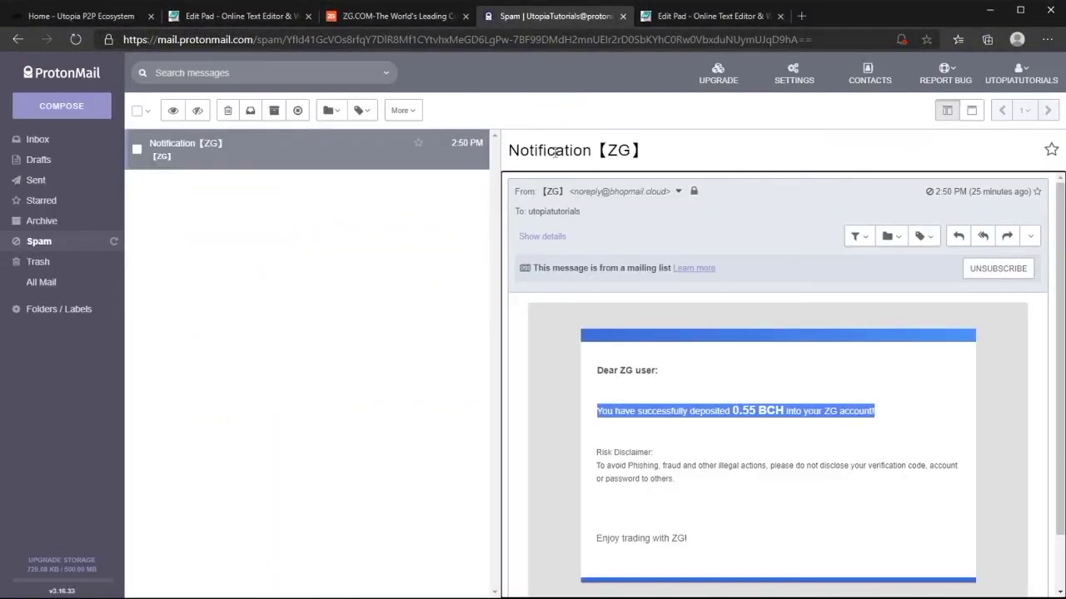
{"action": "double_click", "coordinate": [528, 152]}
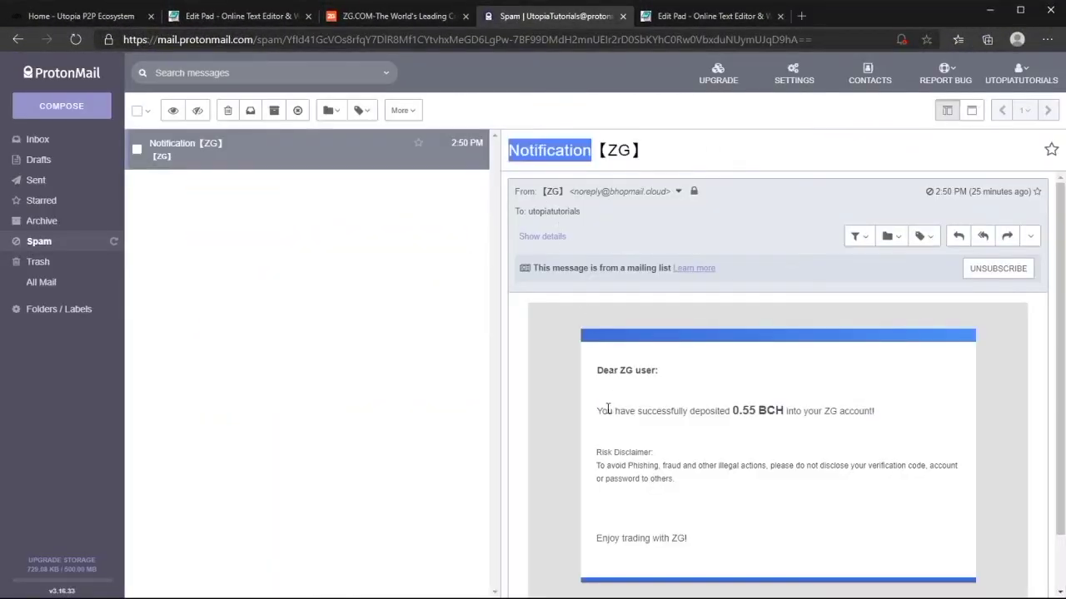
{"action": "left_click_drag", "start_coordinate": [598, 410], "coordinate": [881, 415]}
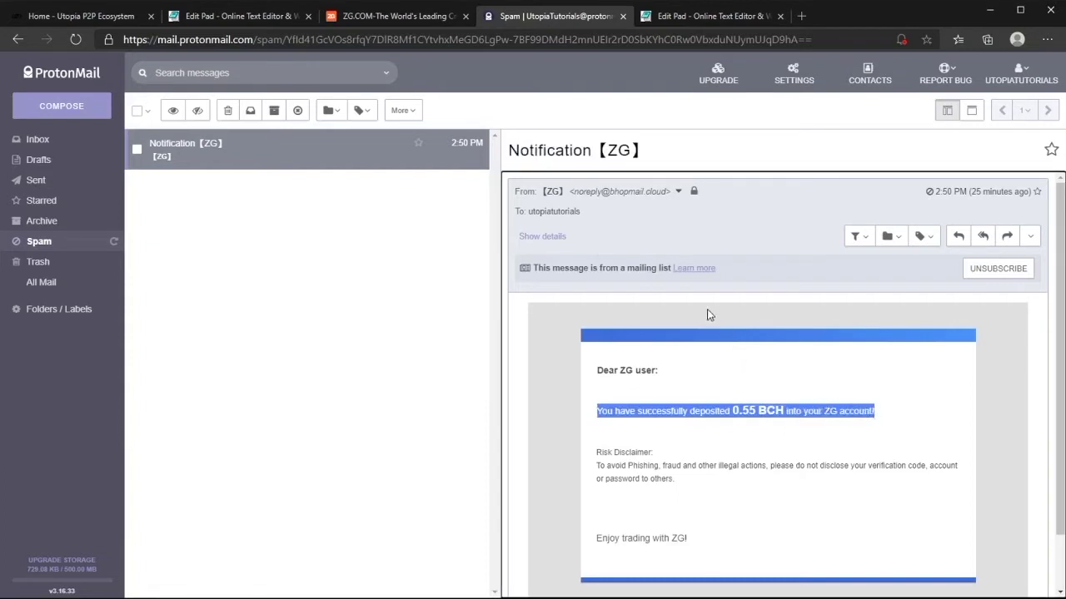
{"action": "left_click", "coordinate": [445, 28]}
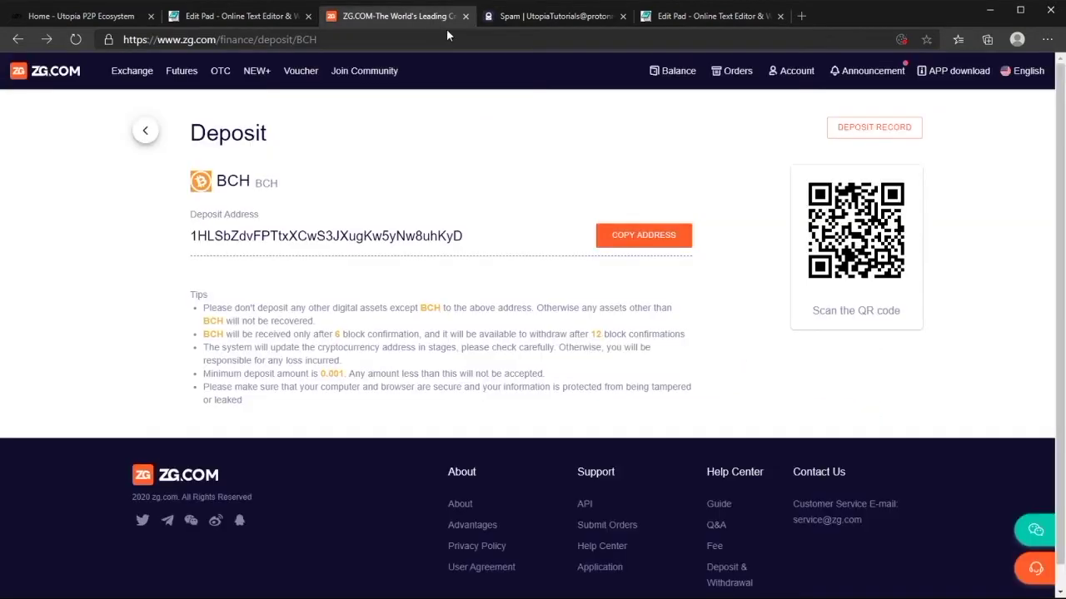
- Check the Deposit Record for the BCH deposit, then confirm 0.55 BCH available on the wallet balance
{"action": "left_click", "coordinate": [879, 132]}
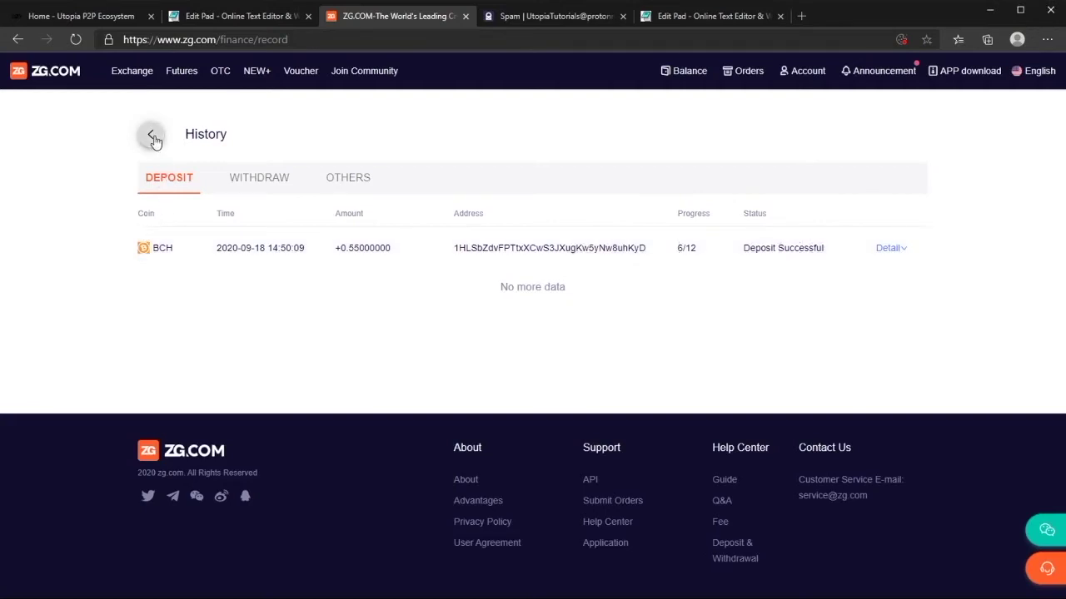
{"action": "left_click", "coordinate": [684, 74]}
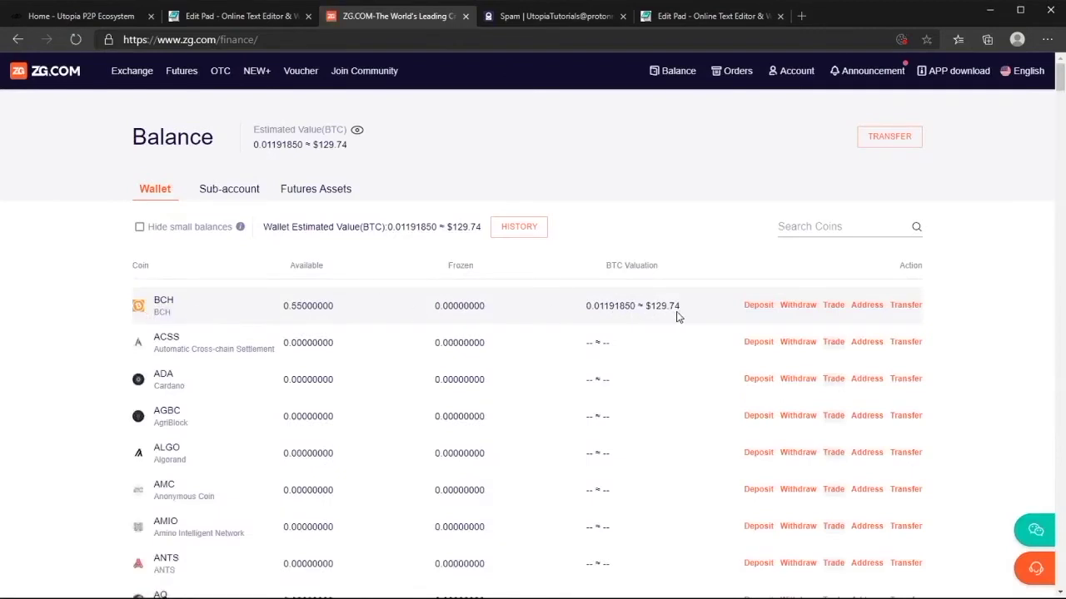
{"action": "mouse_move", "coordinate": [834, 308]}
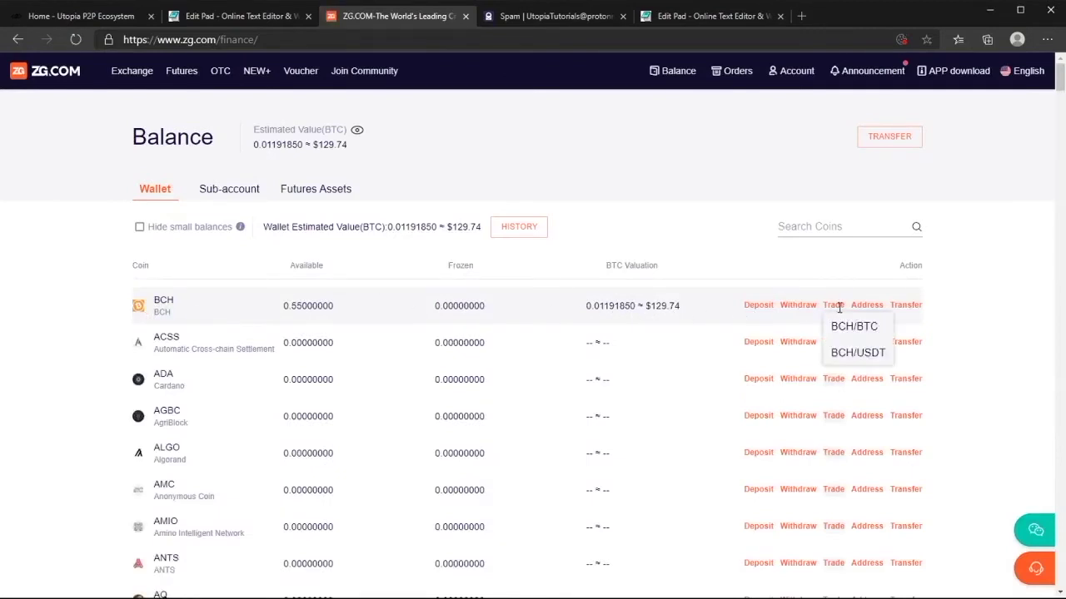
- Sell all 0.55 BCH with a 100% market order on BCH/USDT, leaving 129.04639 USDT
{"action": "left_click", "coordinate": [866, 355]}
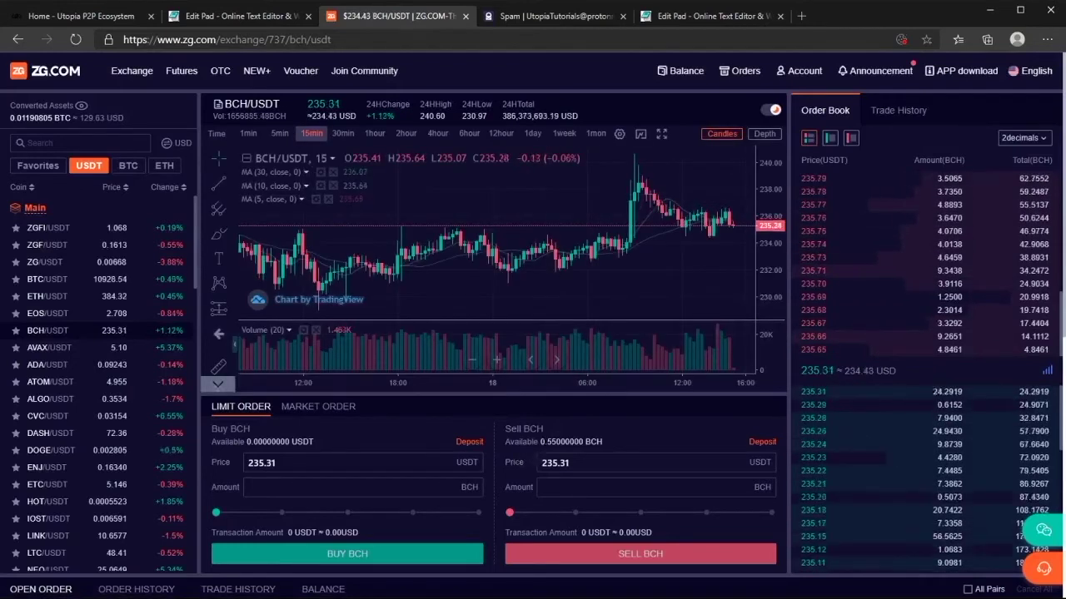
{"action": "double_click", "coordinate": [562, 441]}
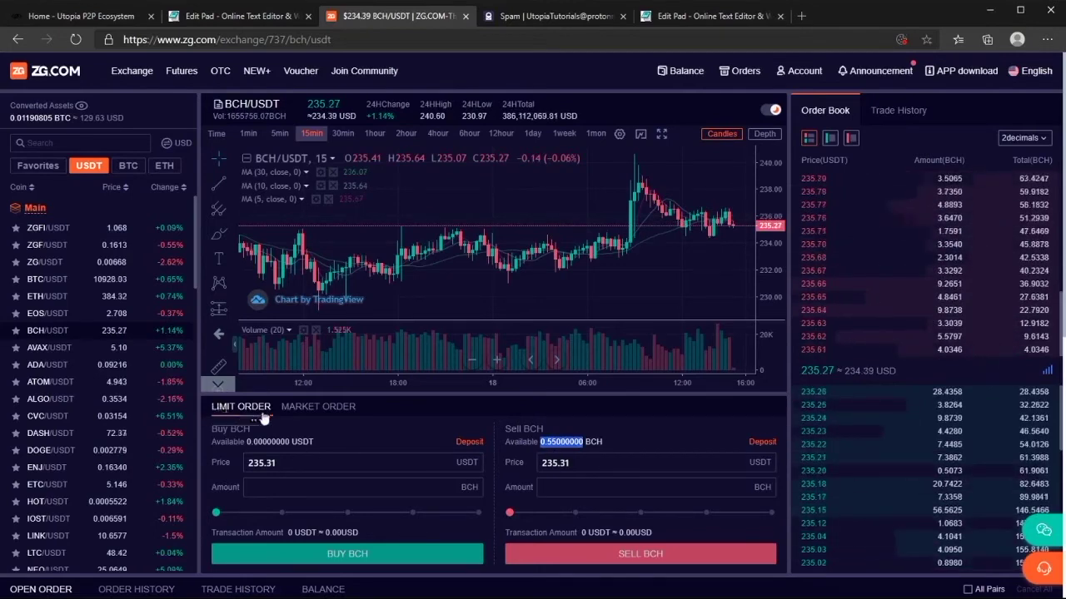
{"action": "left_click", "coordinate": [339, 416]}
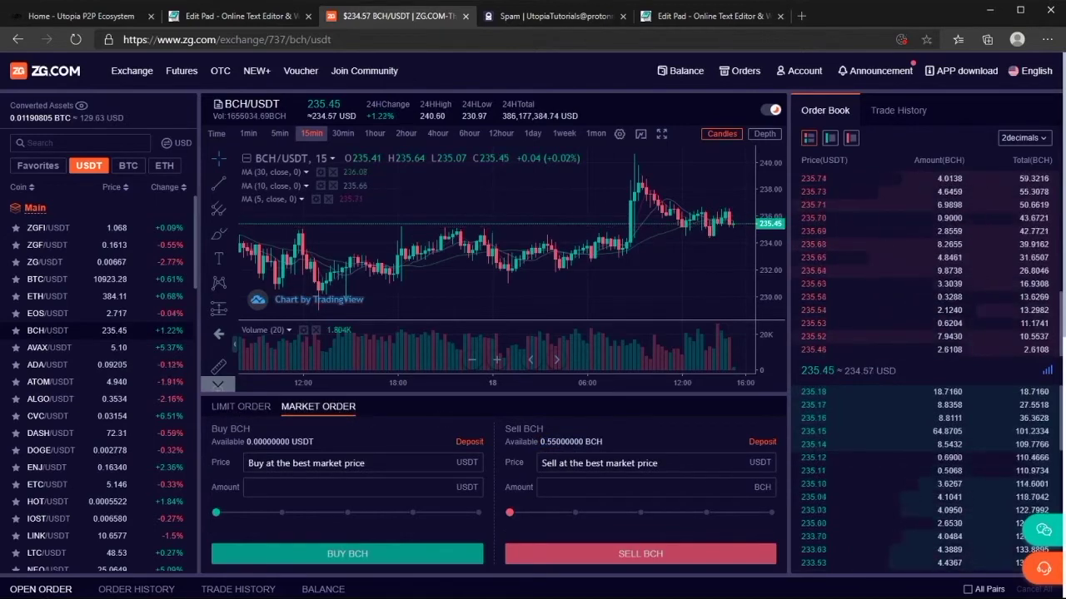
{"action": "left_click_drag", "start_coordinate": [510, 512], "coordinate": [774, 512]}
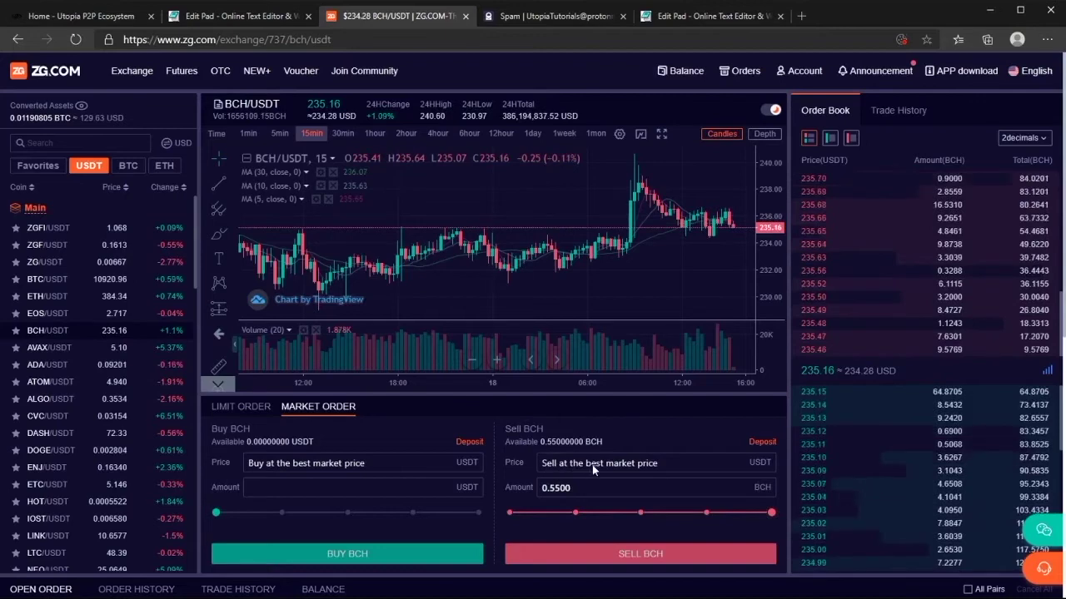
{"action": "left_click", "coordinate": [640, 553]}
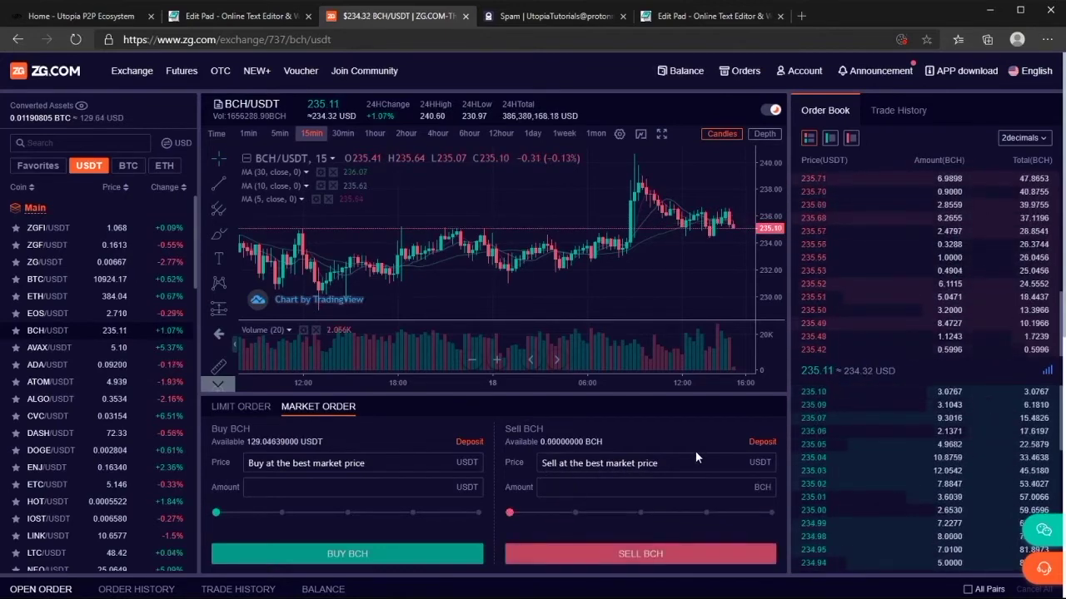
{"action": "double_click", "coordinate": [271, 441]}
{"action": "left_click_drag", "start_coordinate": [271, 441], "coordinate": [322, 442]}
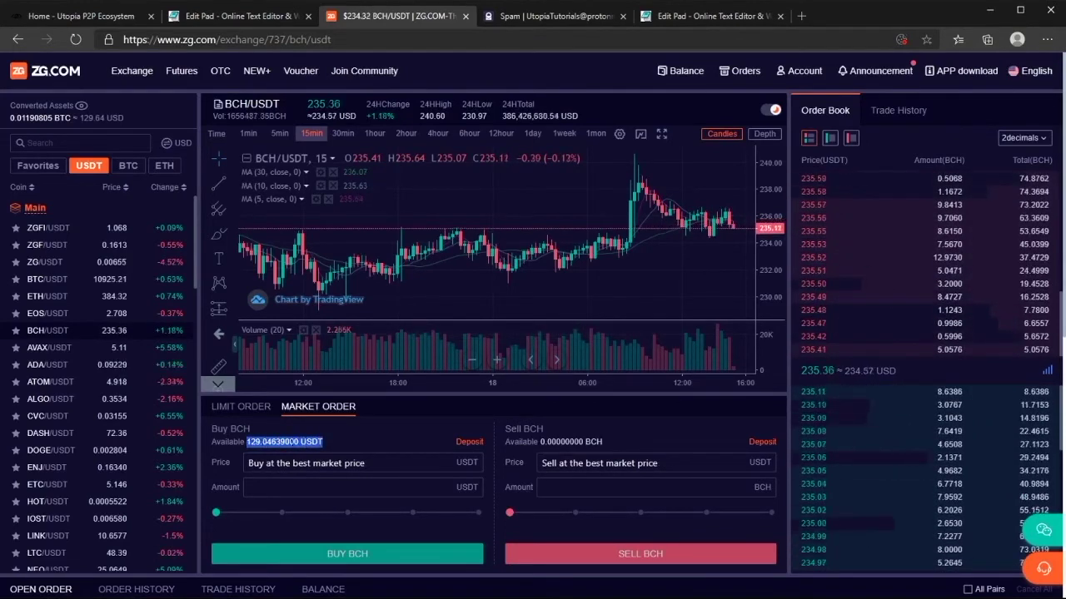
- Switch to the CRP/USDT pair's market order form, with 129.04639 USDT available
{"action": "left_click", "coordinate": [80, 143]}
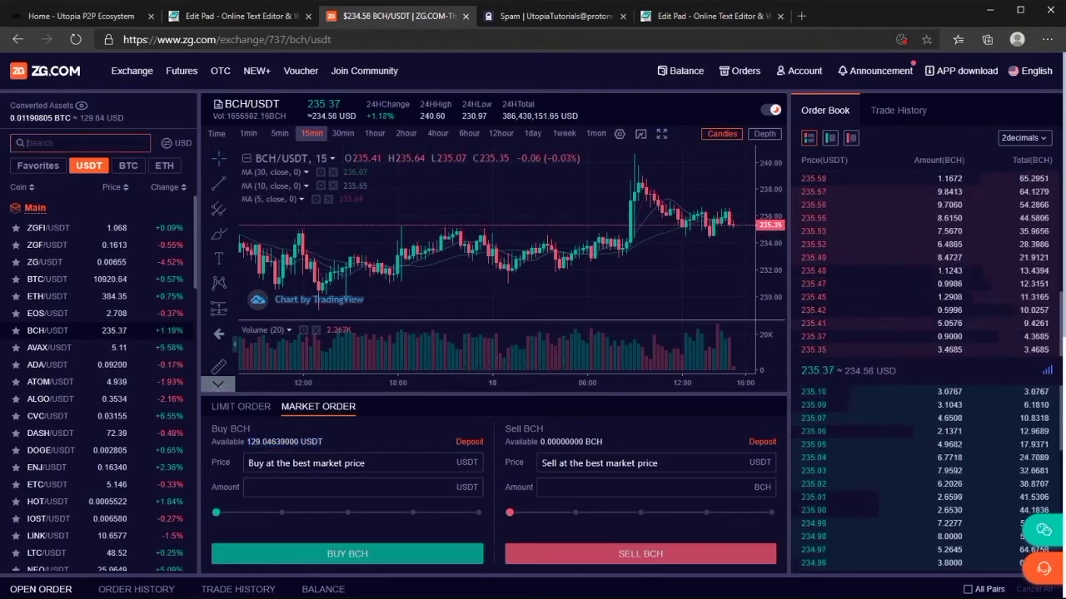
{"action": "type", "text": "crp"}
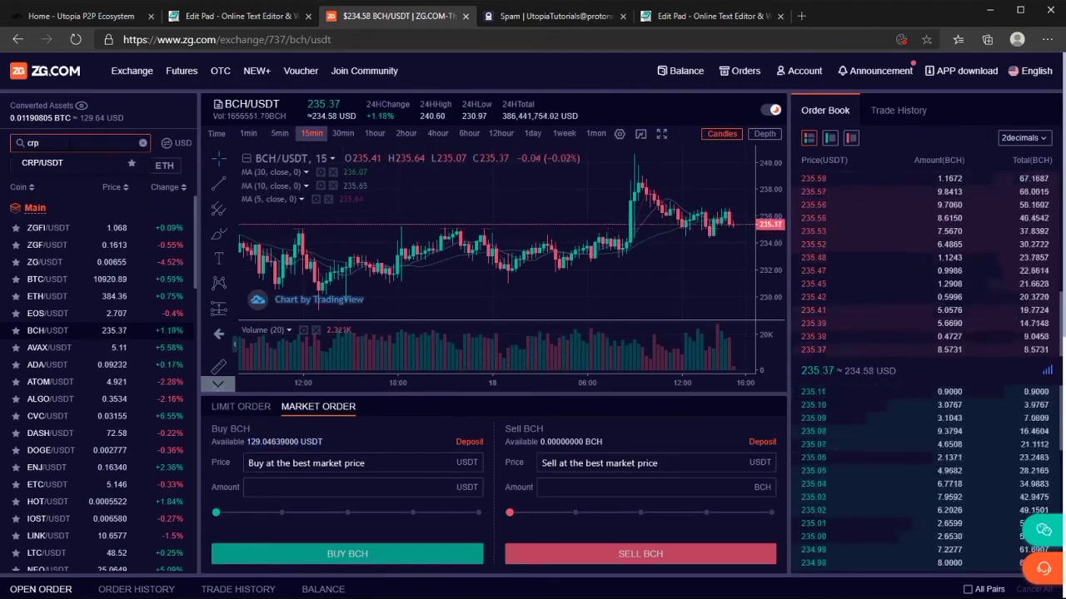
{"action": "left_click", "coordinate": [57, 170]}
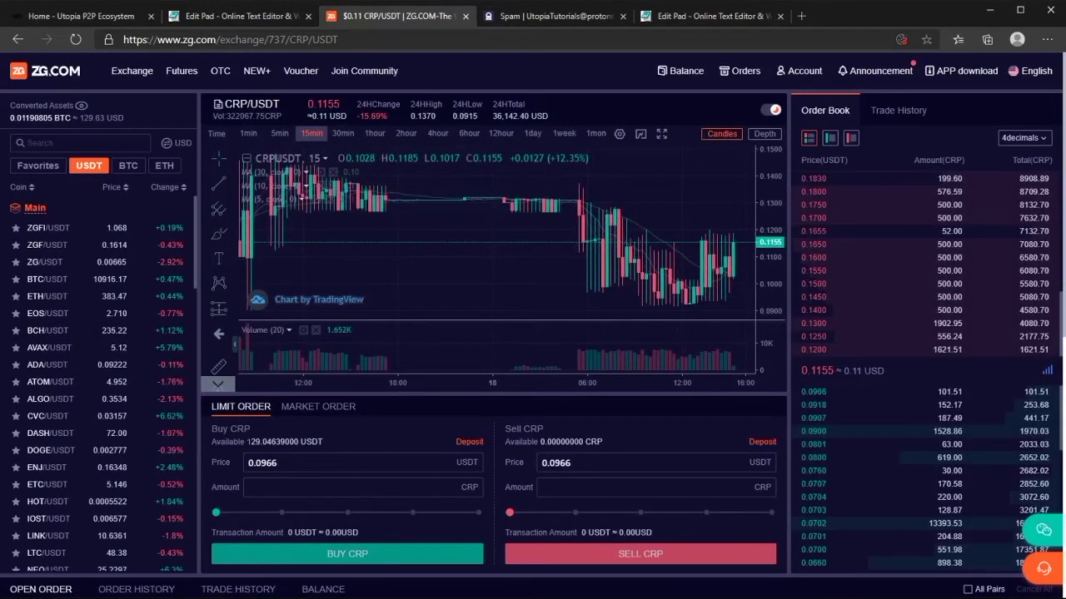
{"action": "left_click_drag", "start_coordinate": [246, 442], "coordinate": [323, 442]}
{"action": "left_click", "coordinate": [309, 407]}
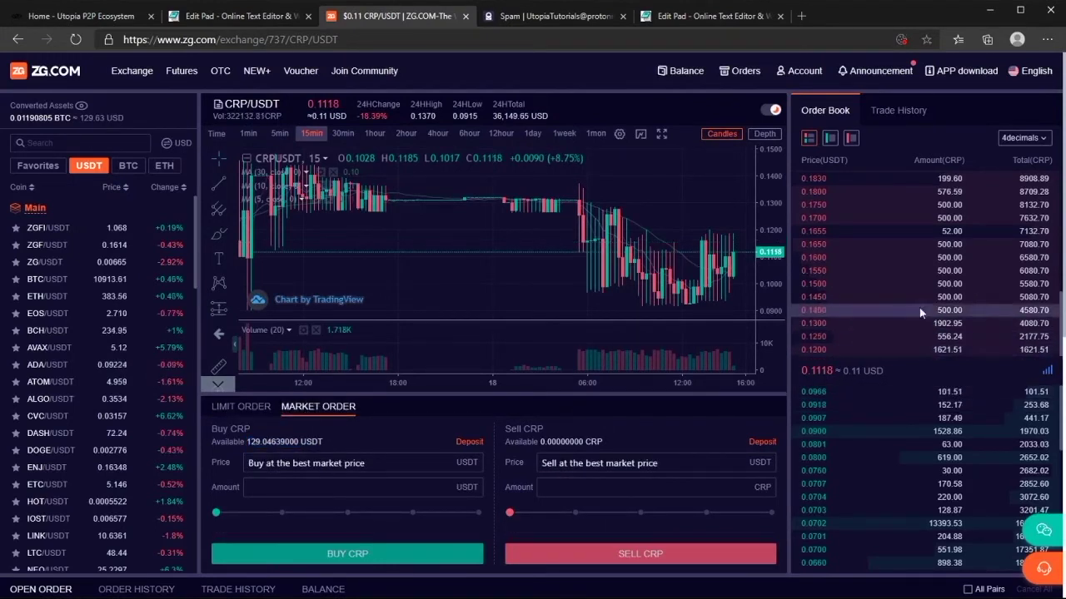
- Place a limit buy for 1290.46 CRP at 0.10 USDT, using all available USDT
{"action": "left_click", "coordinate": [237, 411]}
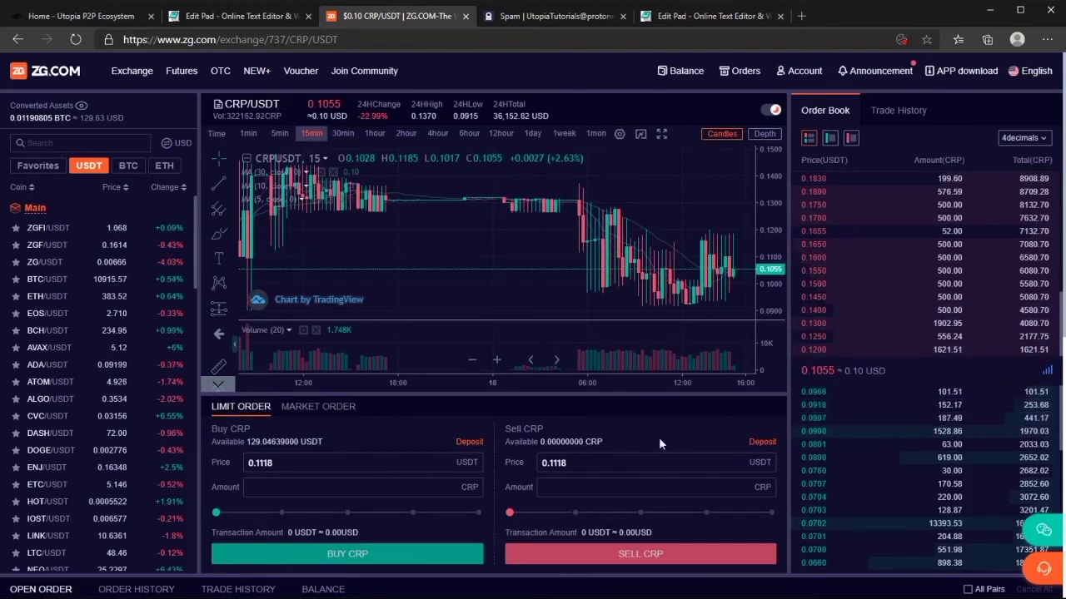
{"action": "left_click", "coordinate": [826, 391]}
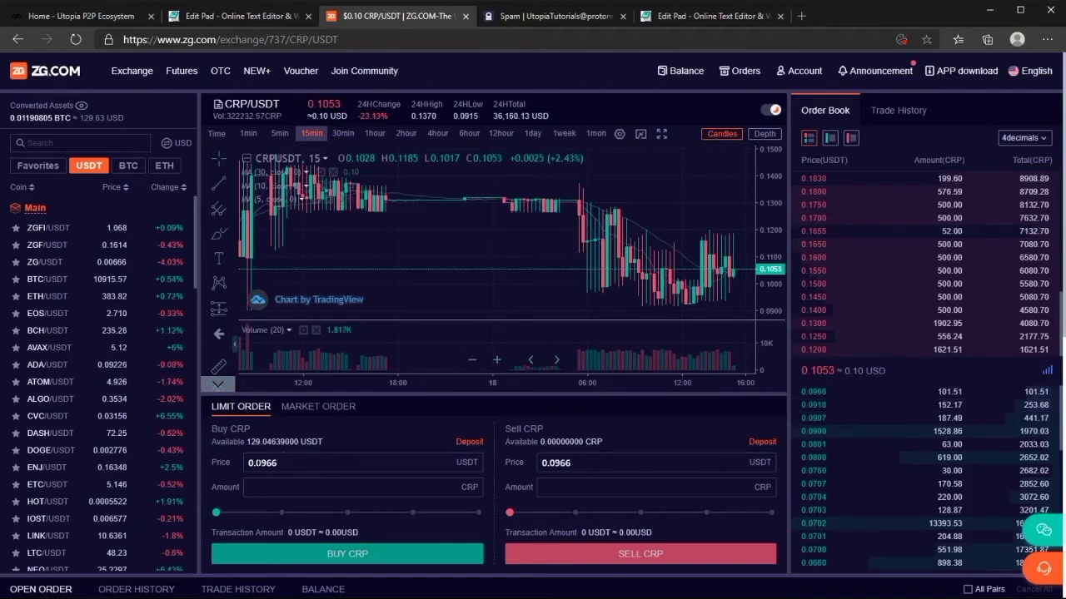
{"action": "double_click", "coordinate": [263, 463]}
{"action": "type", "text": "0.10"}
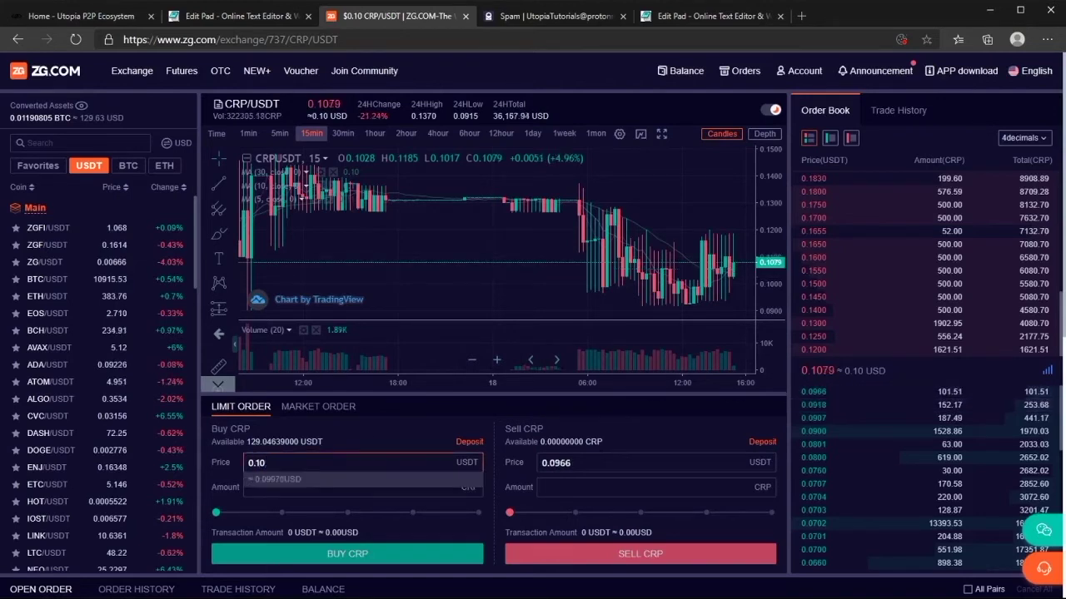
{"action": "left_click_drag", "start_coordinate": [217, 513], "coordinate": [505, 510]}
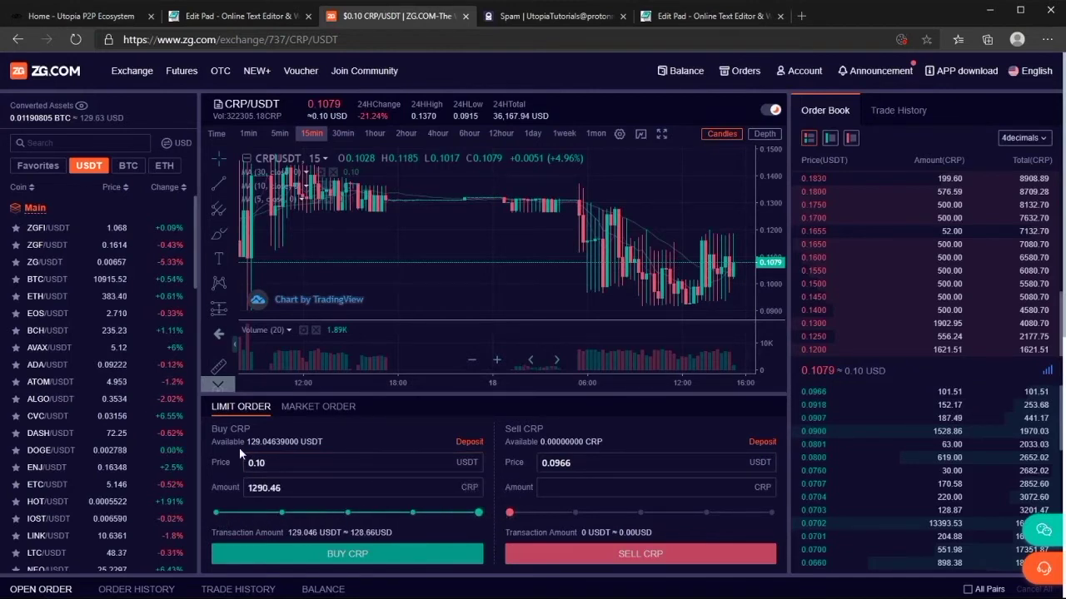
{"action": "left_click", "coordinate": [351, 554]}
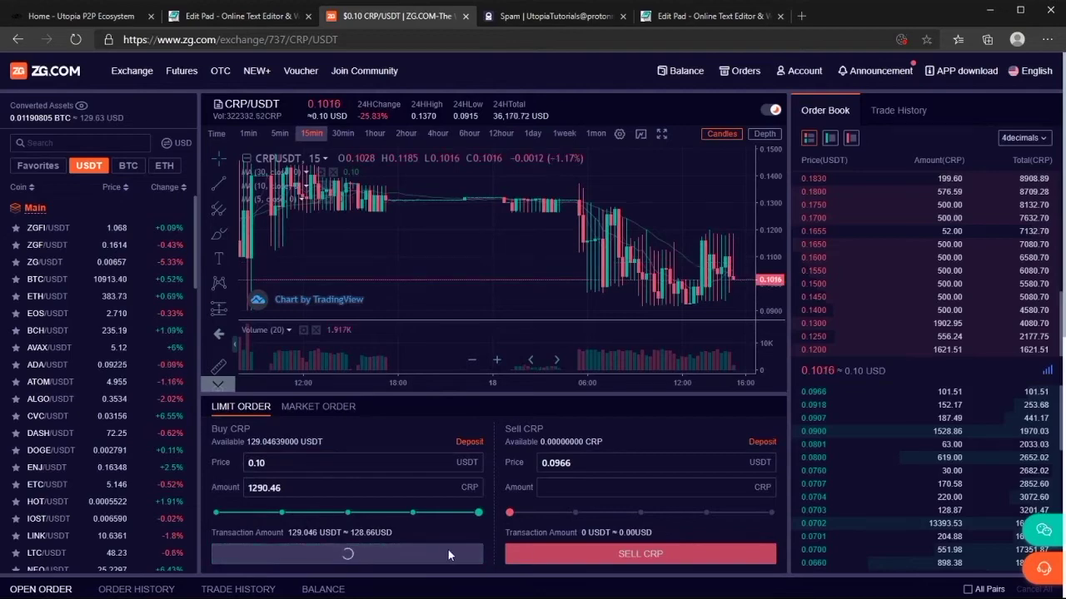
- Cancel the open CRP limit buy order under Open Order
{"action": "scroll", "coordinate": [497, 555], "scroll_direction": "down", "scroll_amount": 2}
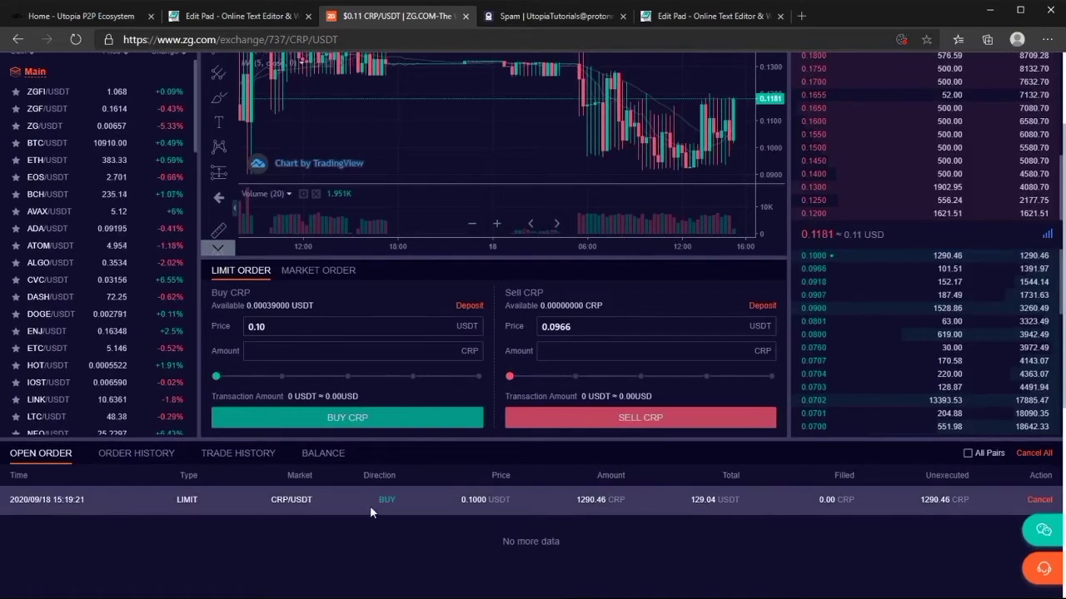
{"action": "left_click", "coordinate": [1040, 502]}
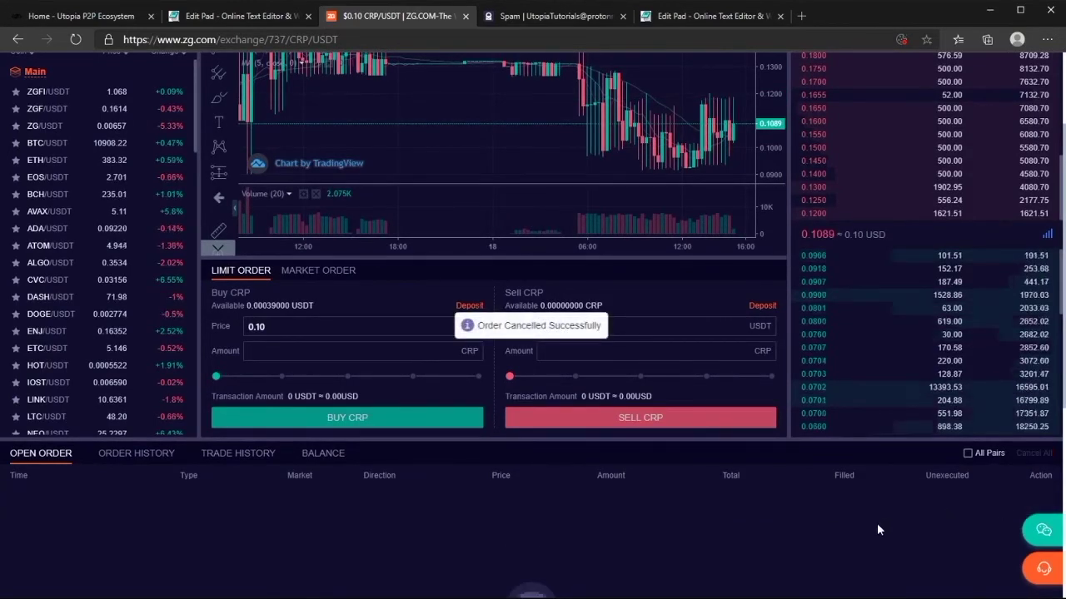
{"action": "scroll", "coordinate": [866, 525], "scroll_direction": "up", "scroll_amount": 2}
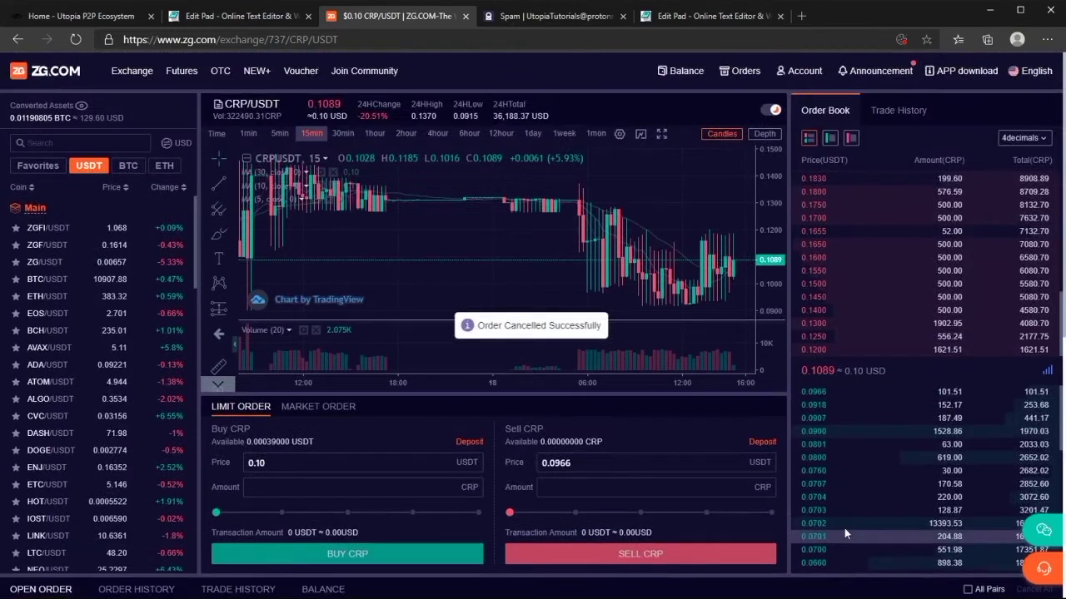
- Market-buy CRP with 100% of the USDT and verify in Trade History: 1073.17934 CRP, 0.00679 USDT left
{"action": "left_click", "coordinate": [316, 408]}
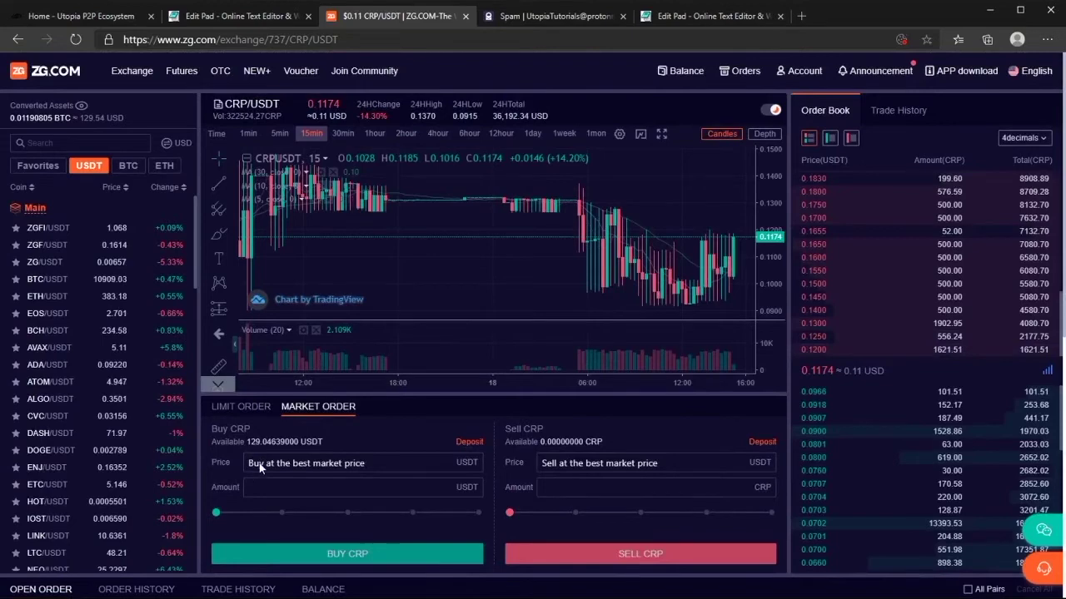
{"action": "left_click_drag", "start_coordinate": [250, 466], "coordinate": [371, 468]}
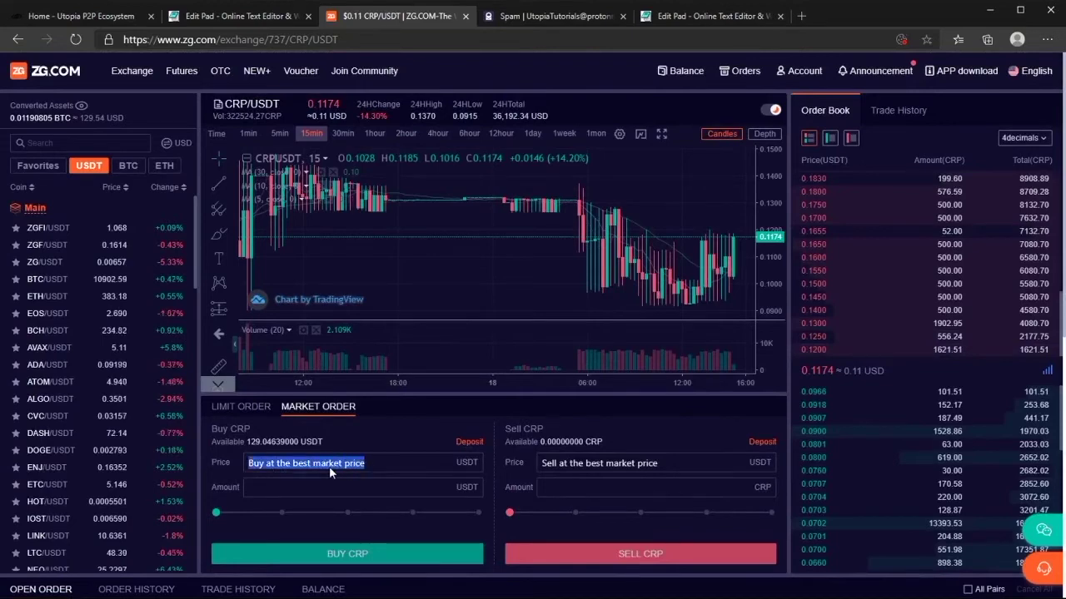
{"action": "left_click_drag", "start_coordinate": [217, 512], "coordinate": [507, 511]}
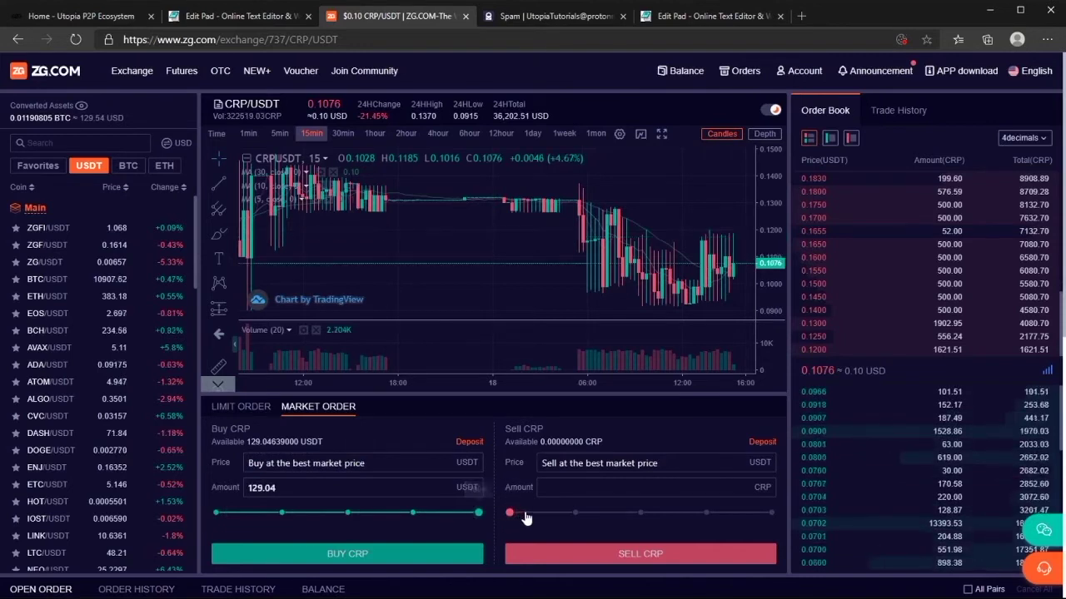
{"action": "left_click", "coordinate": [334, 557]}
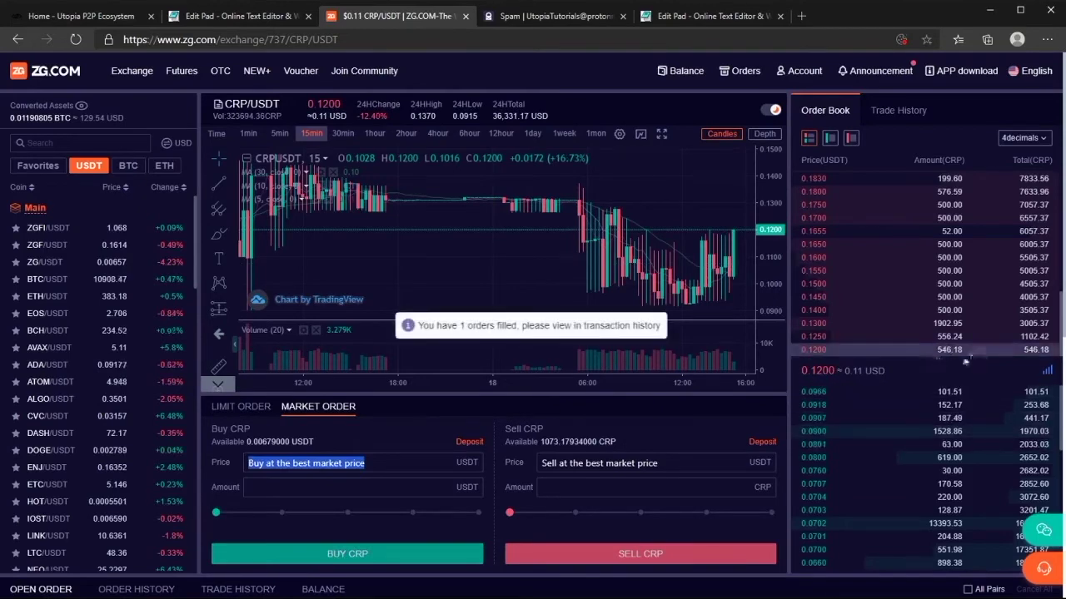
{"action": "scroll", "coordinate": [754, 391], "scroll_direction": "down", "scroll_amount": 2}
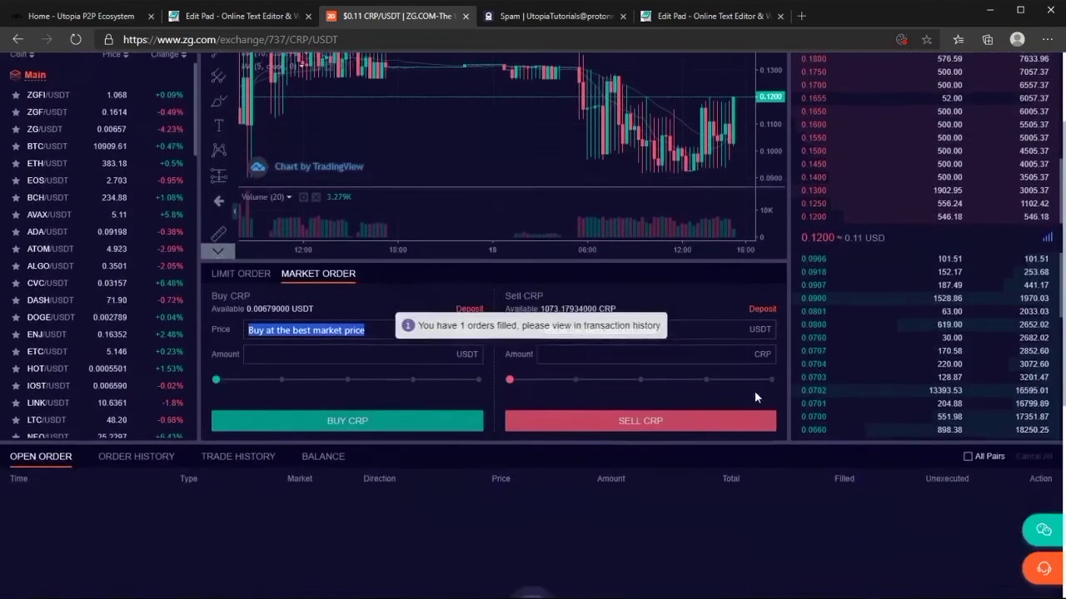
{"action": "left_click", "coordinate": [237, 456]}
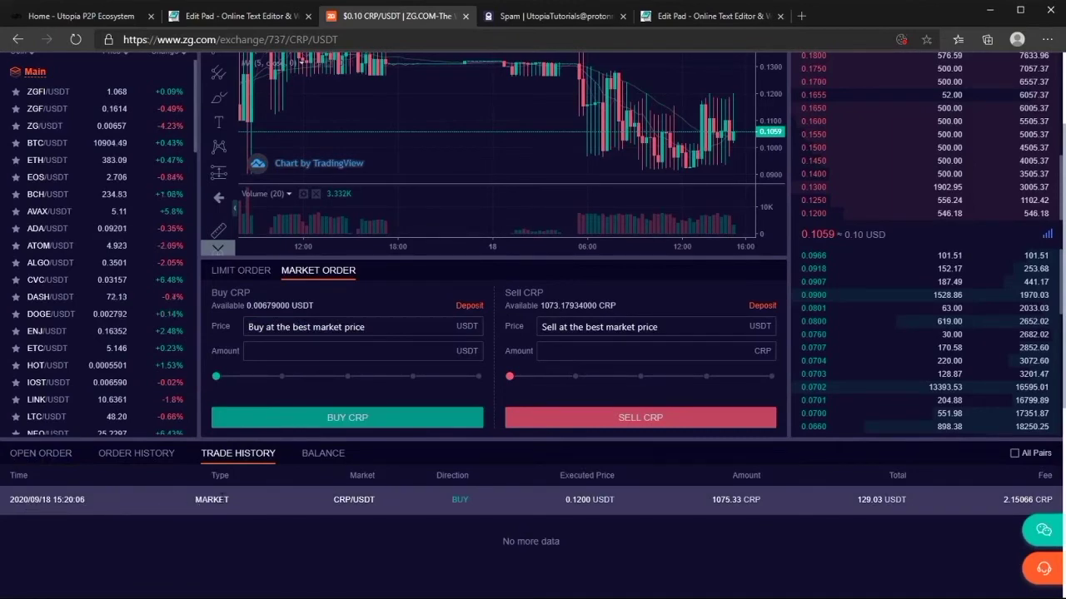
{"action": "scroll", "coordinate": [768, 520], "scroll_direction": "up", "scroll_amount": 2}
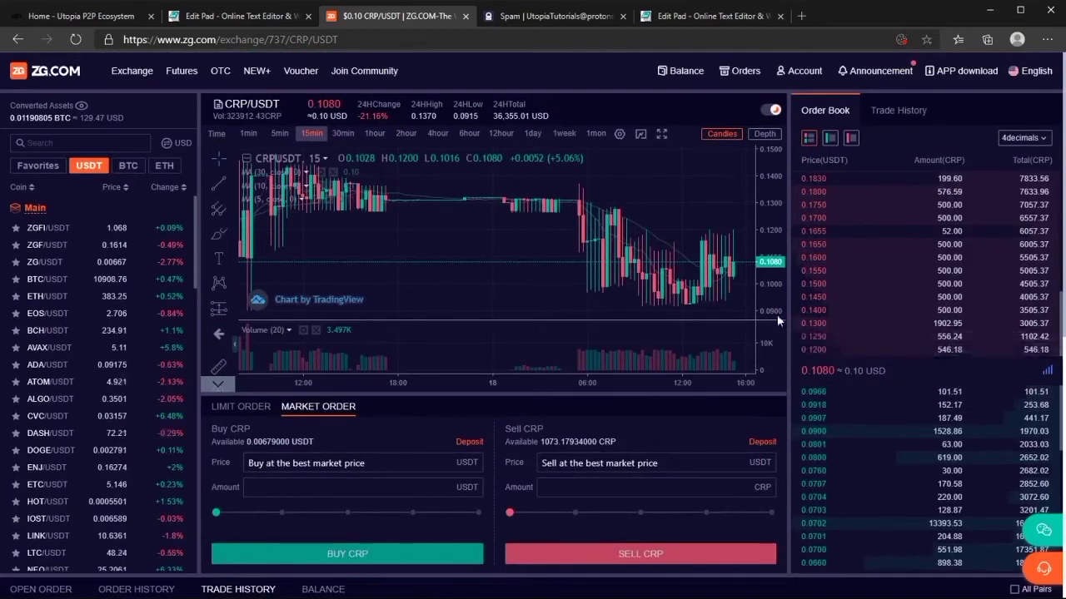
- Open the wallet balances and start a withdrawal of the CRP balance
{"action": "mouse_move", "coordinate": [687, 75]}
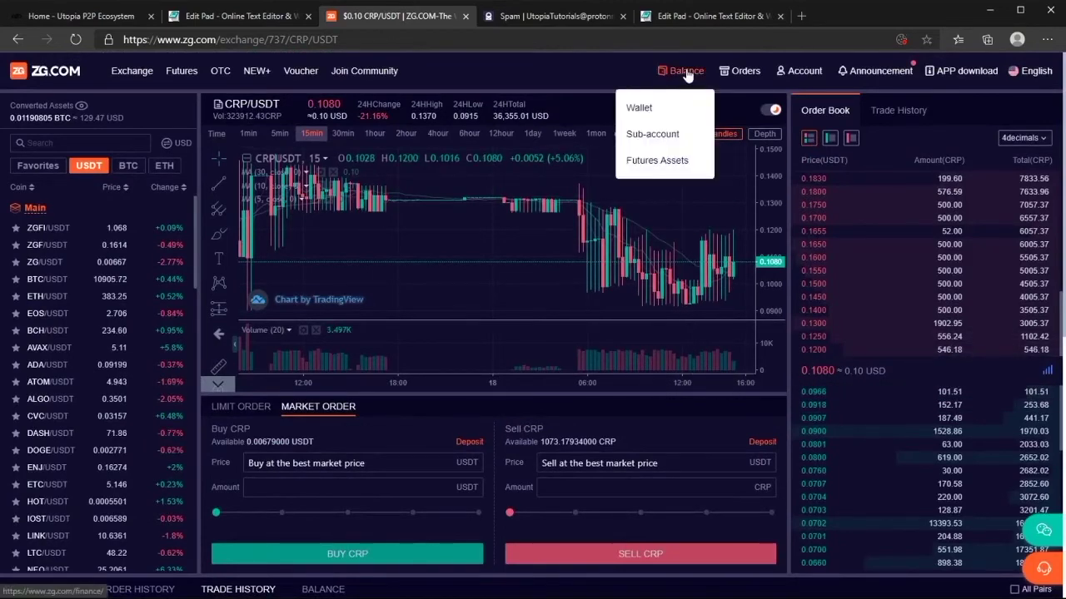
{"action": "left_click", "coordinate": [640, 113]}
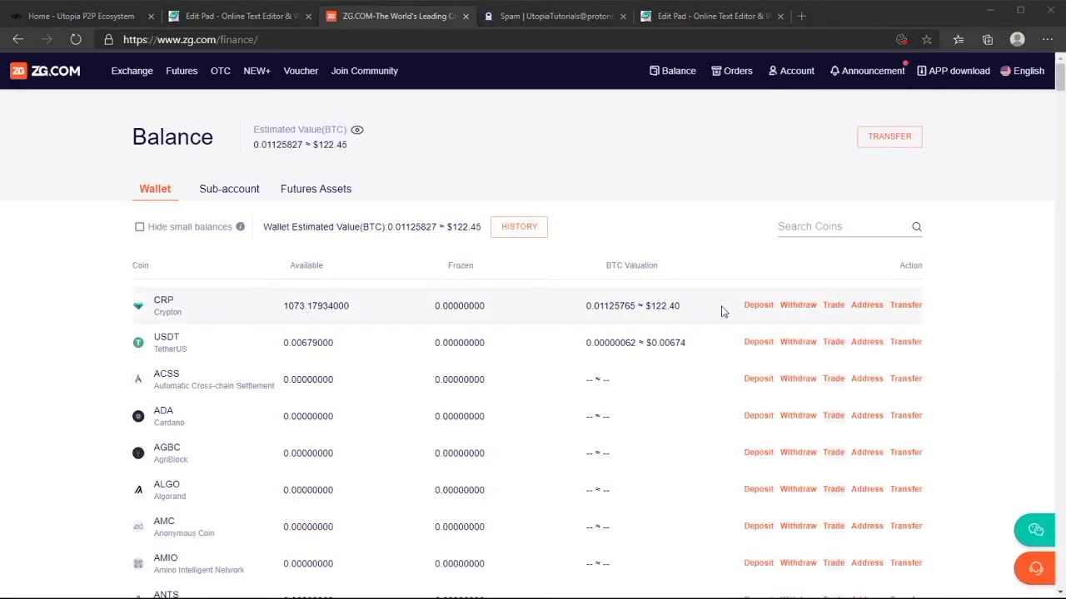
{"action": "left_click", "coordinate": [806, 307]}
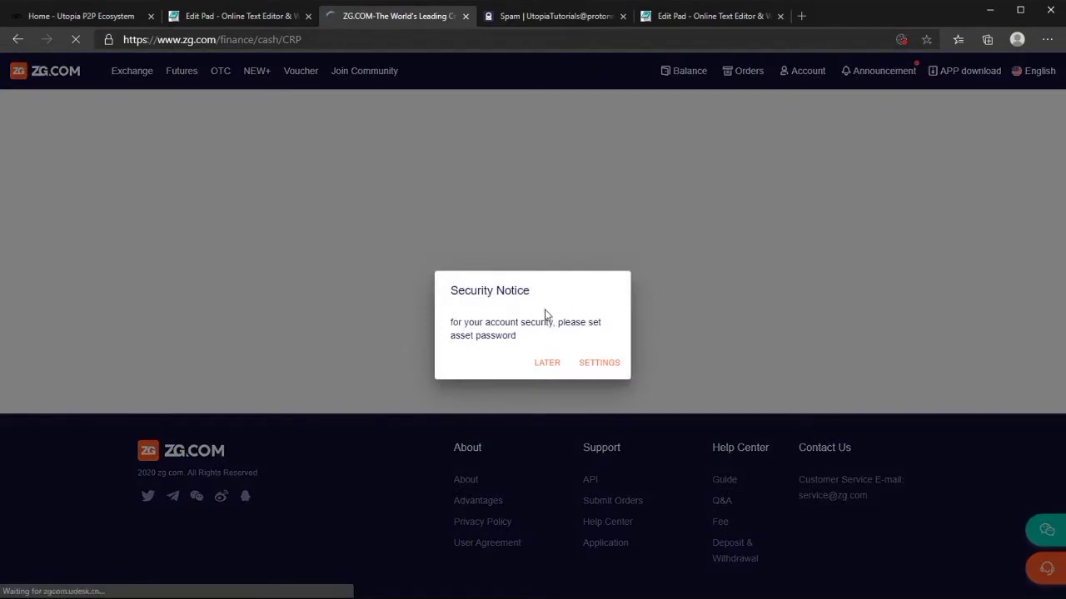
- Read the security notice requiring an asset password and go to its settings
{"action": "left_click_drag", "start_coordinate": [450, 325], "coordinate": [582, 335]}
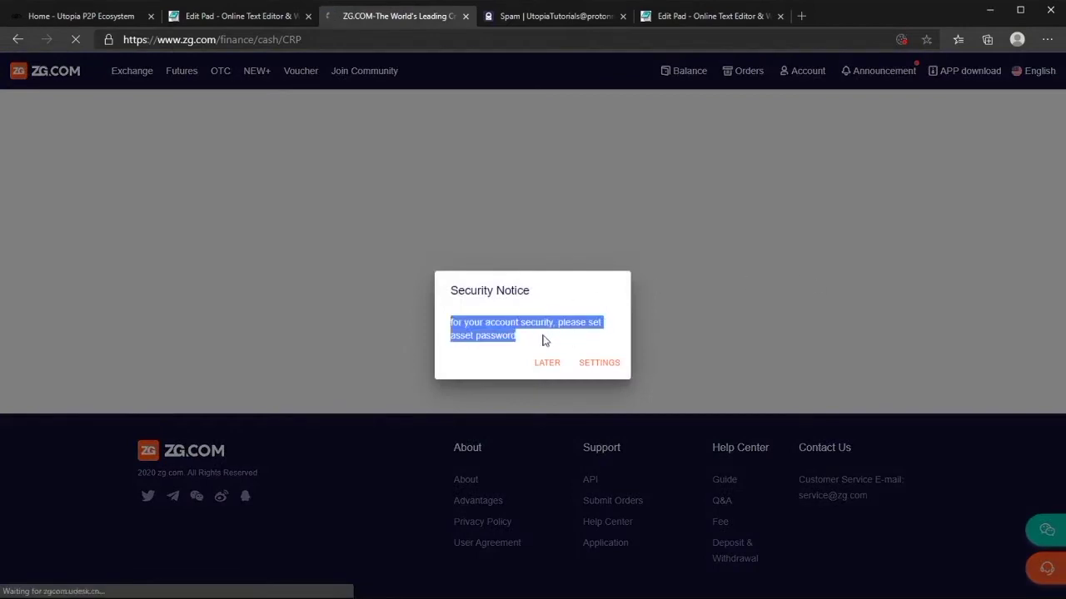
{"action": "left_click_drag", "start_coordinate": [450, 335], "coordinate": [489, 337]}
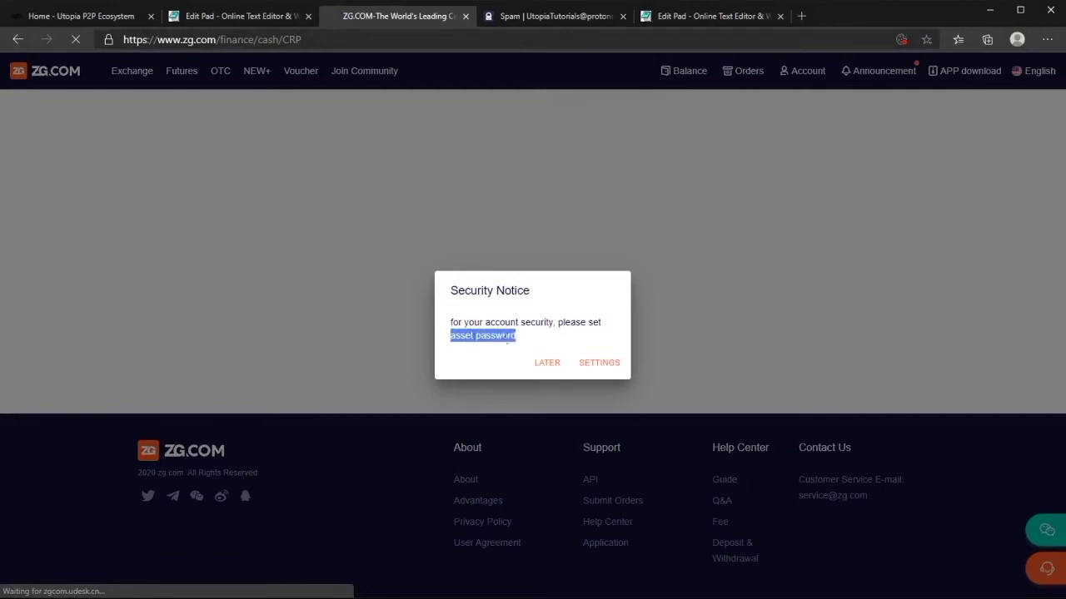
{"action": "left_click", "coordinate": [610, 368]}
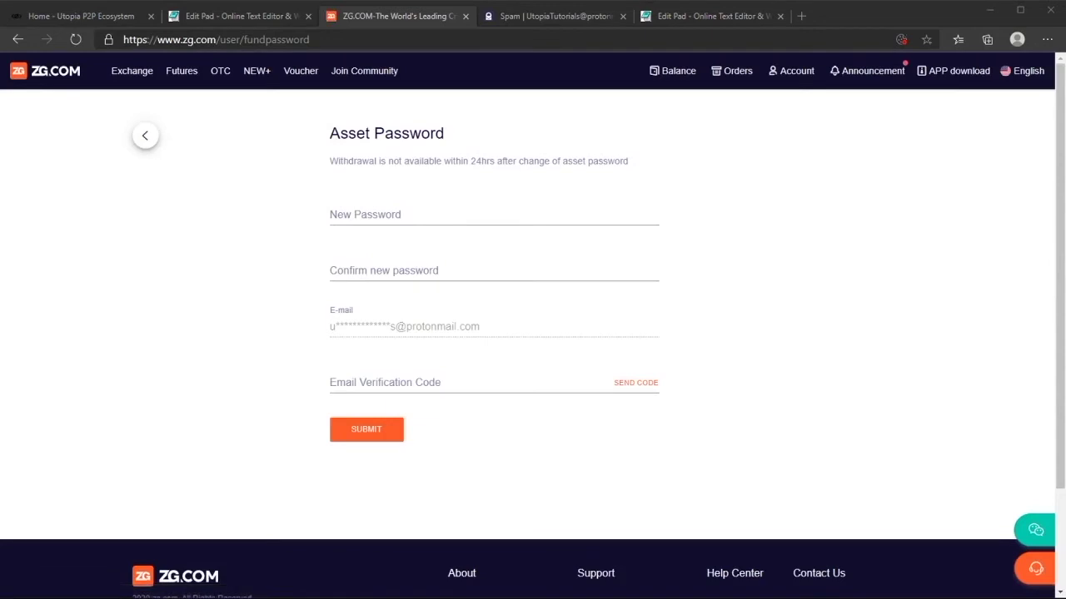
- Enter and confirm a new asset password, verify it with the emailed code, and submit
{"action": "left_click", "coordinate": [396, 216]}
{"action": "key", "text": "ctrl+v"}
{"action": "left_click", "coordinate": [373, 270]}
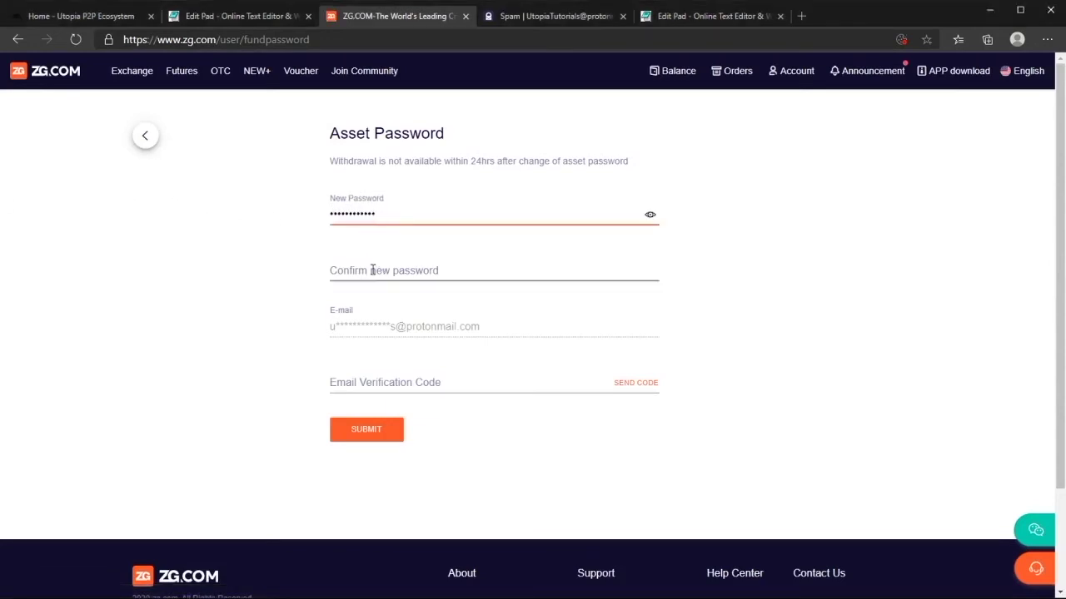
{"action": "key", "text": "ctrl+v"}
{"action": "left_click", "coordinate": [637, 386]}
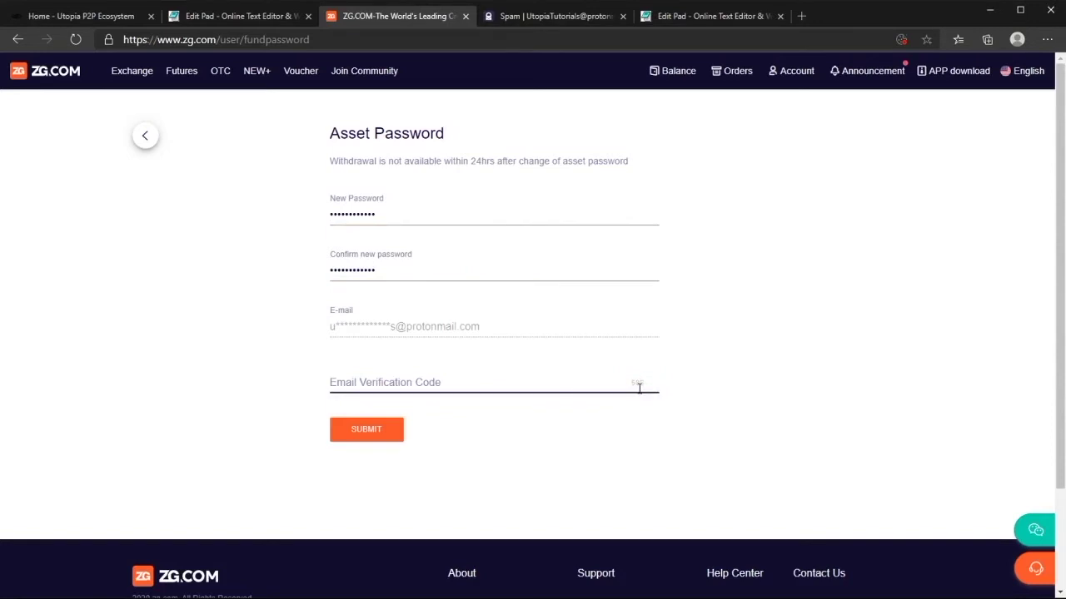
{"action": "left_click", "coordinate": [369, 385]}
{"action": "key", "text": "ctrl+v"}
{"action": "left_click", "coordinate": [369, 429]}
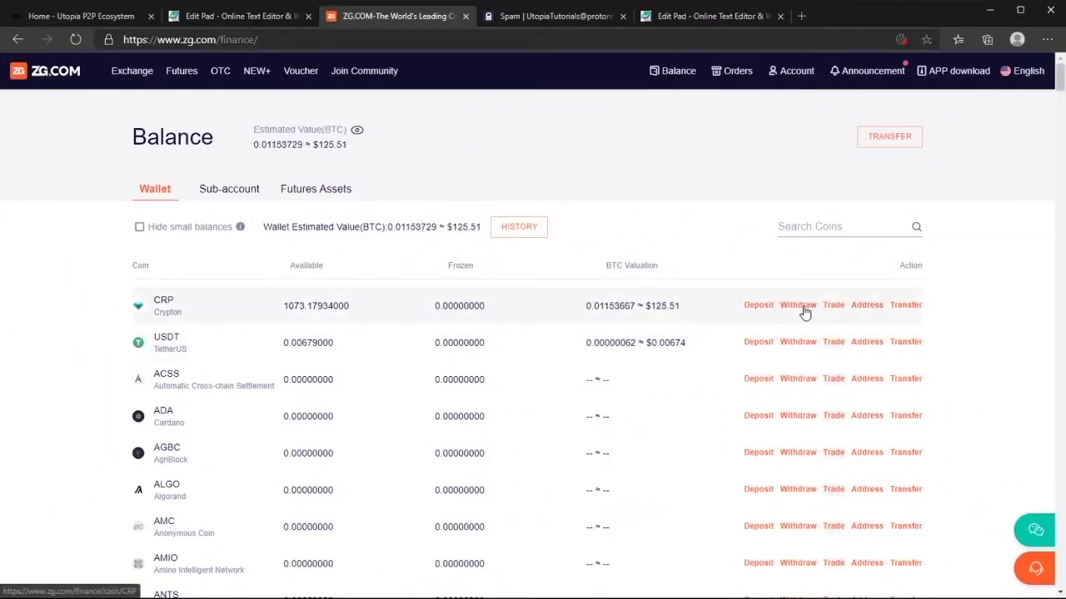
- Bind Google Authentication using the emailed verification code and the authenticator app code
{"action": "left_click", "coordinate": [801, 306]}
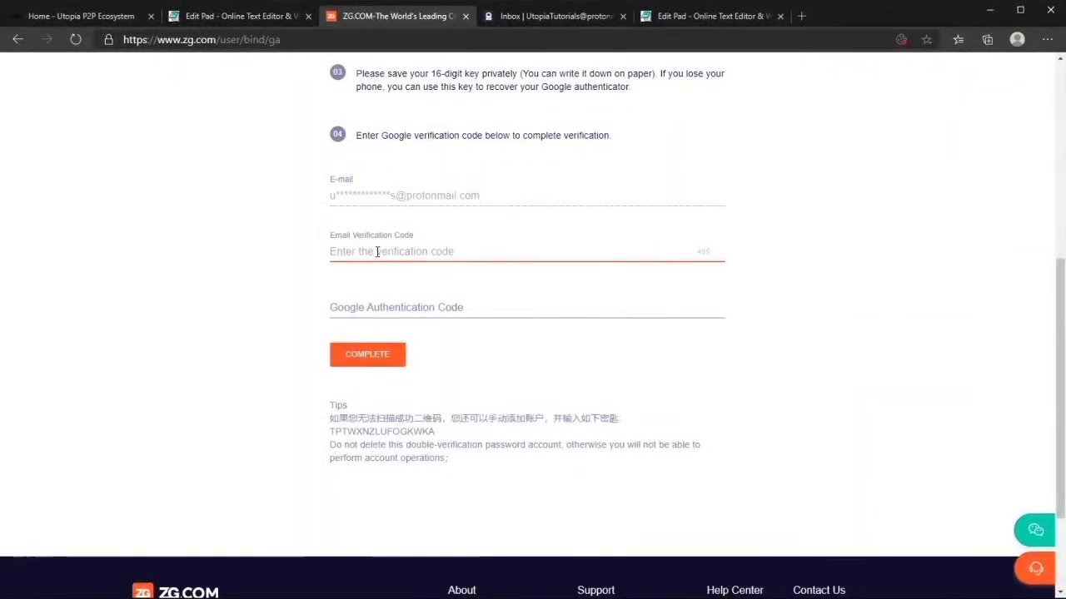
{"action": "key", "text": "ctrl+v"}
{"action": "left_click", "coordinate": [366, 306]}
{"action": "key", "text": "ctrl+v"}
{"action": "left_click", "coordinate": [369, 361]}
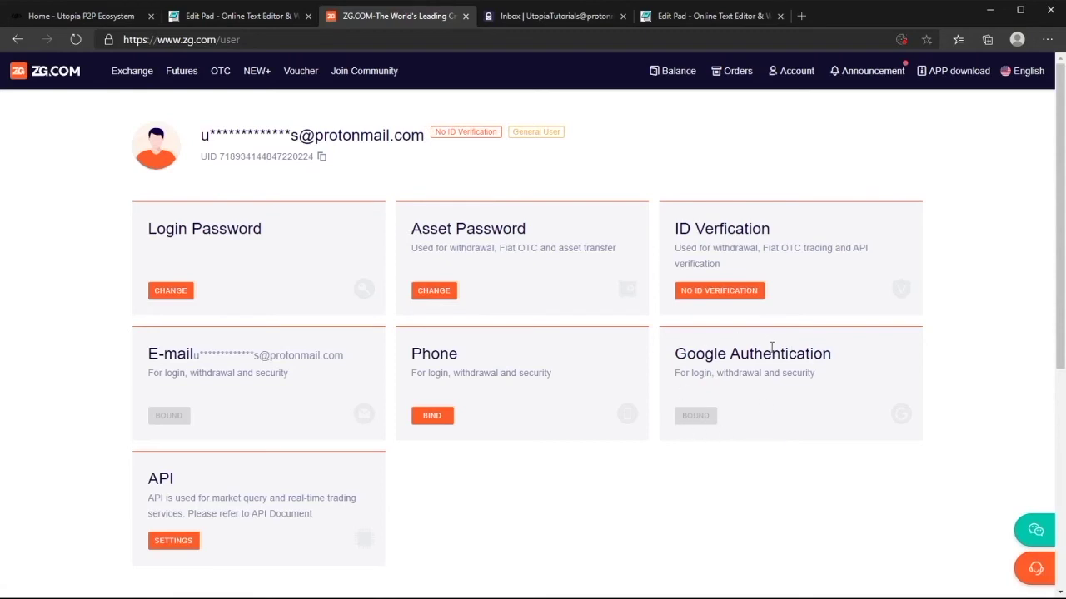
- Open the CRP withdrawal form and copy the Utopia wallet's public key for the address
{"action": "mouse_move", "coordinate": [672, 71]}
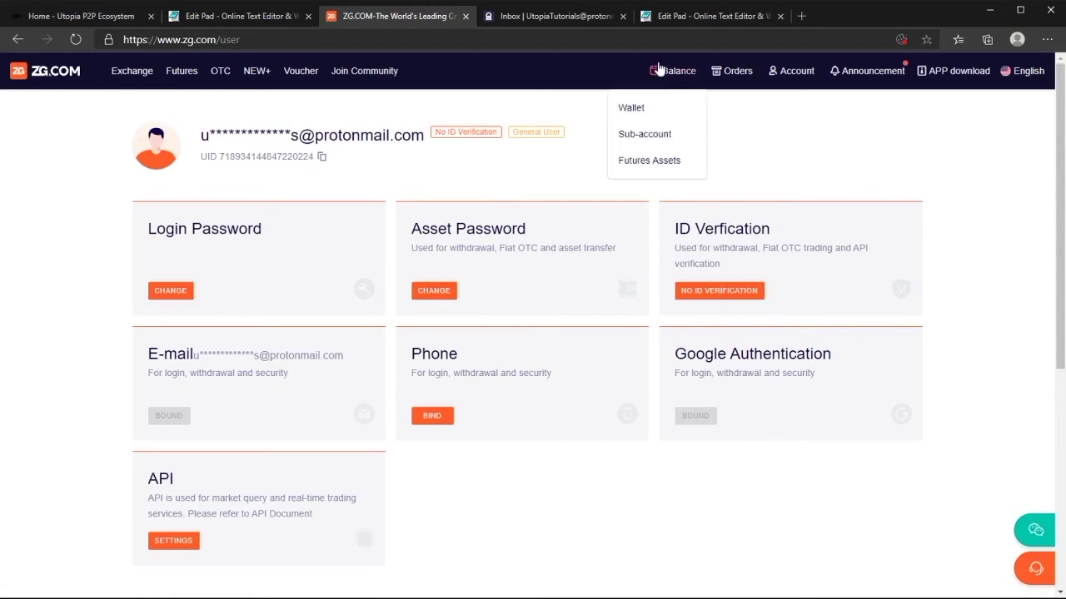
{"action": "left_click", "coordinate": [644, 111]}
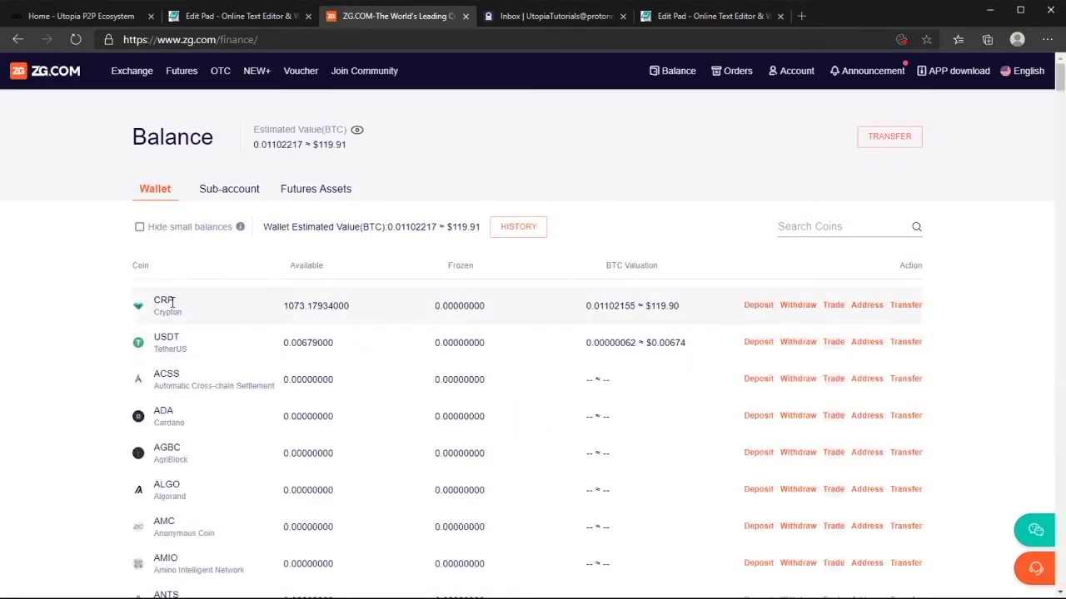
{"action": "left_click", "coordinate": [798, 306]}
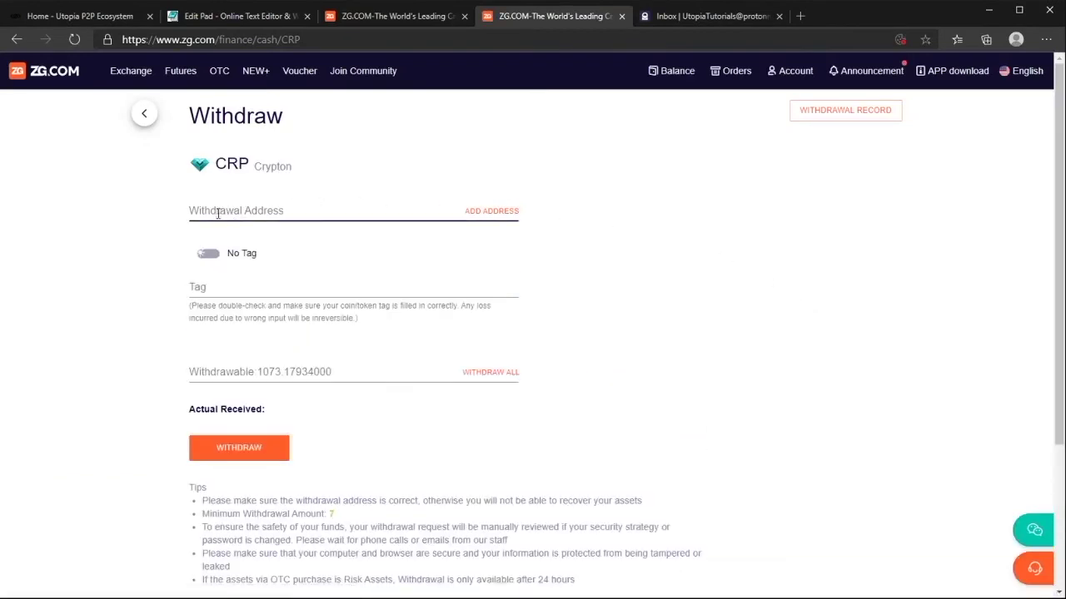
{"action": "left_click", "coordinate": [214, 212]}
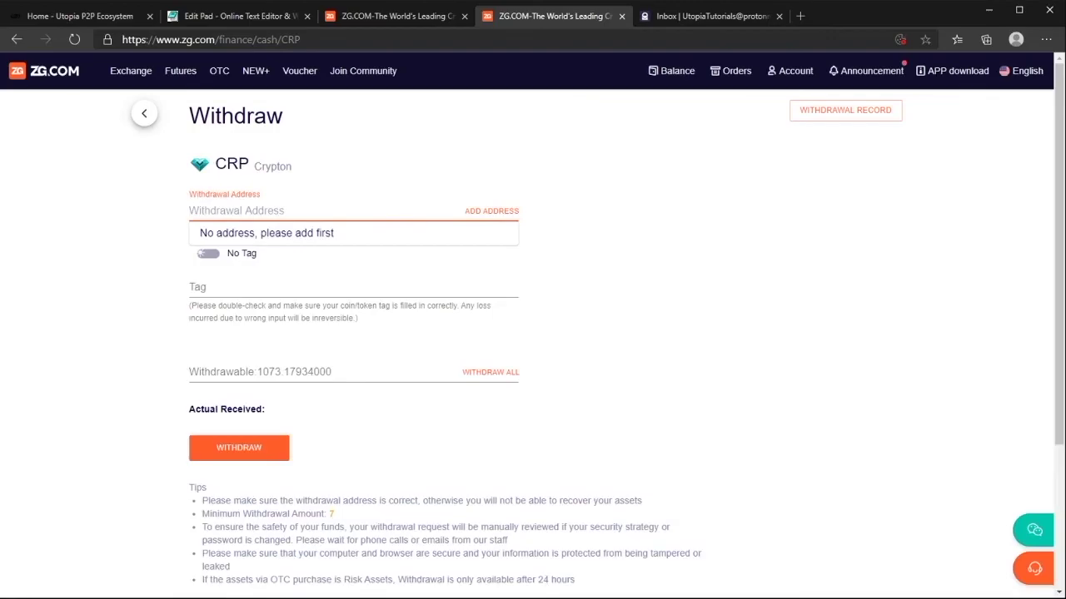
{"action": "key", "text": "alt+Tab"}
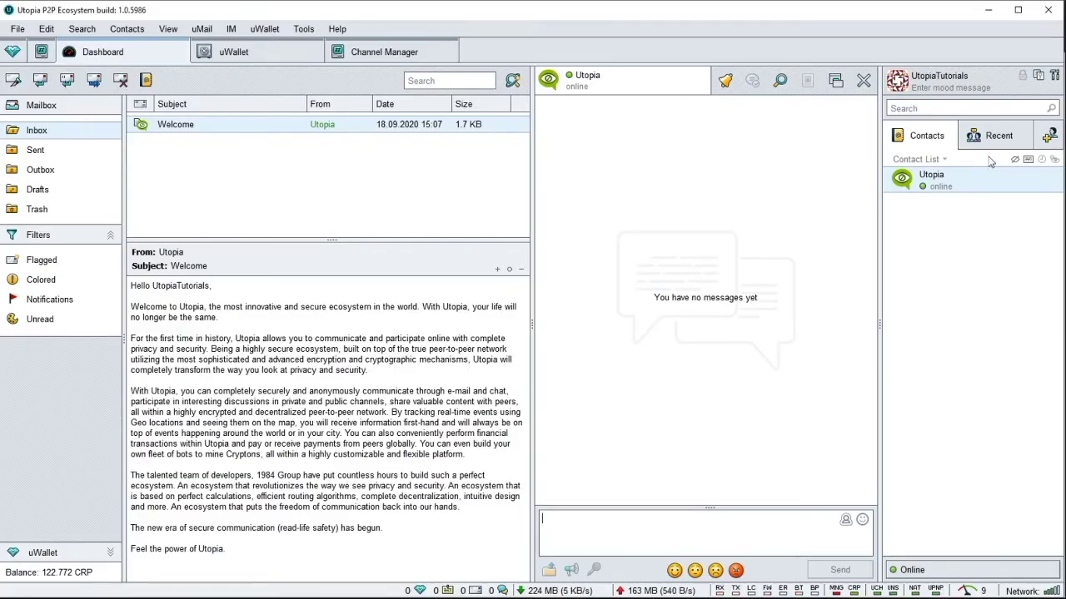
{"action": "left_click", "coordinate": [1039, 77]}
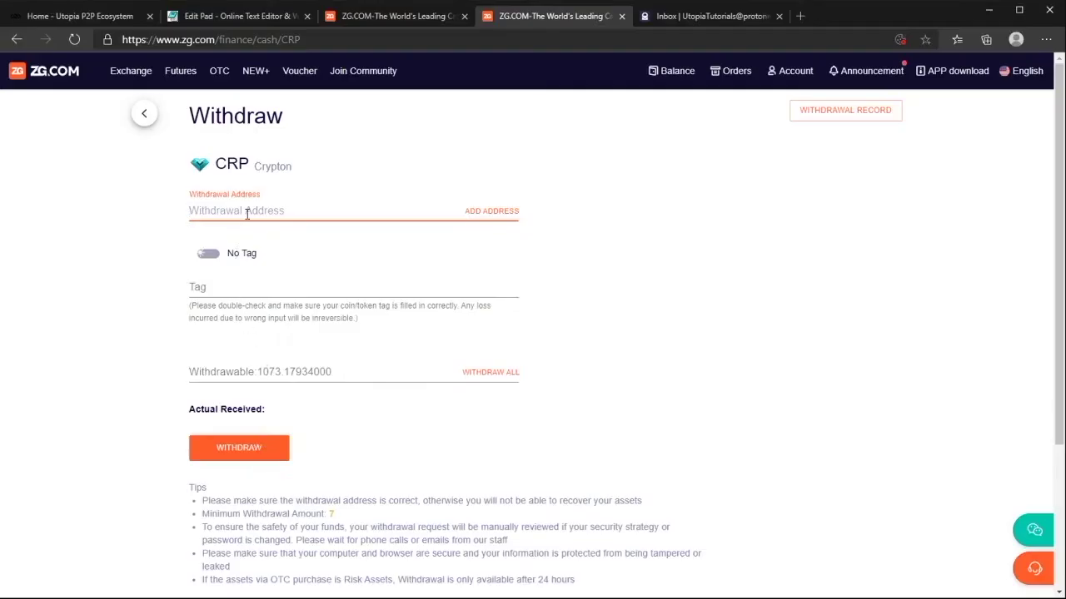
- Use the Utopia public key as address with No Tag, withdrawing all 1073.17934 CRP (1068.17934 received)
{"action": "left_click", "coordinate": [247, 213]}
{"action": "key", "text": "ctrl+v"}
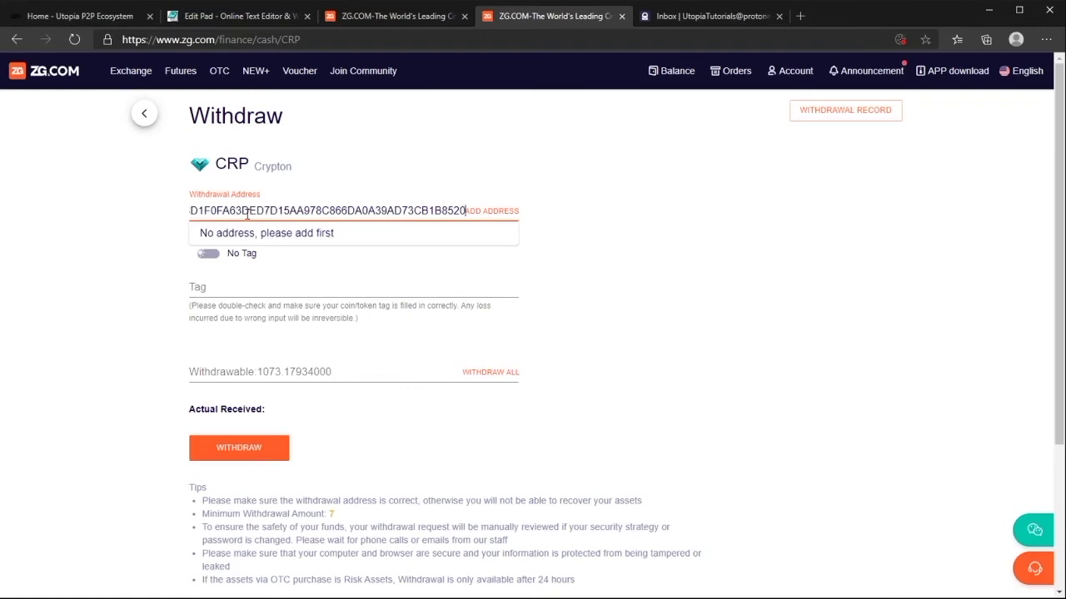
{"action": "left_click", "coordinate": [201, 293]}
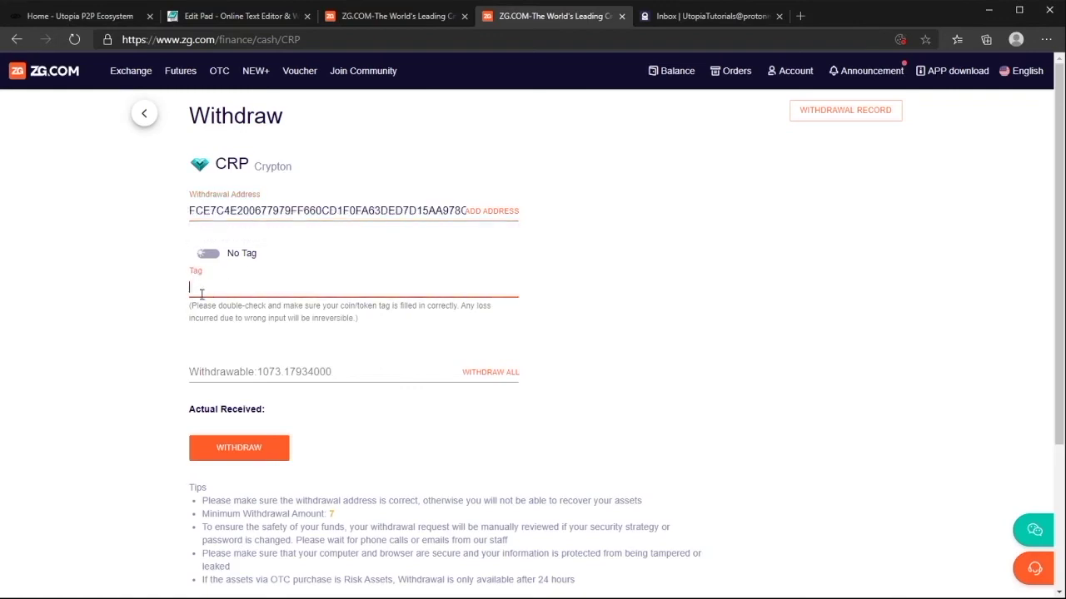
{"action": "left_click", "coordinate": [213, 258]}
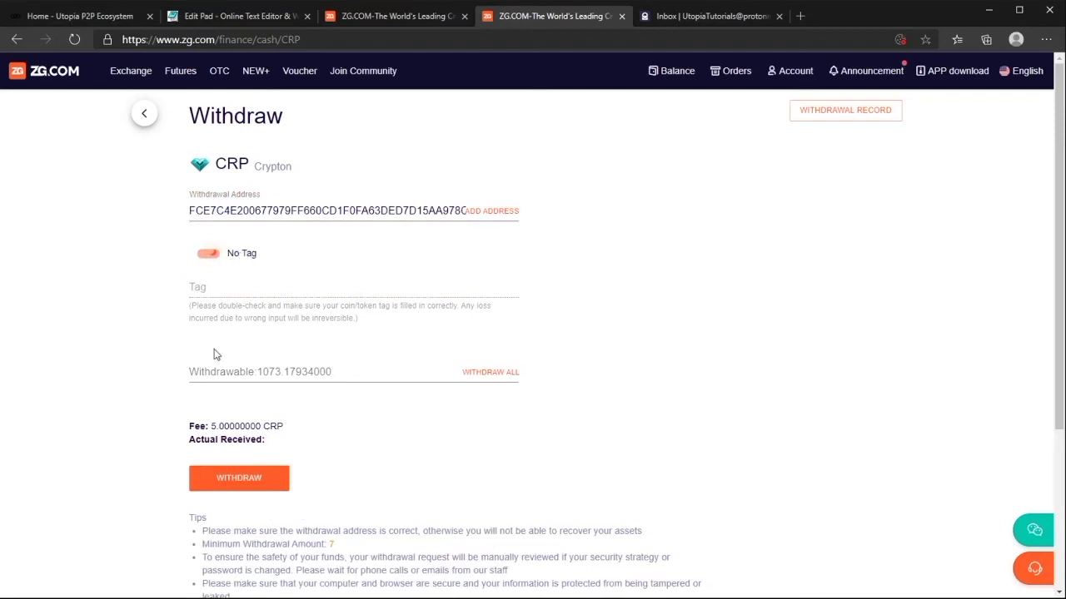
{"action": "left_click", "coordinate": [490, 374]}
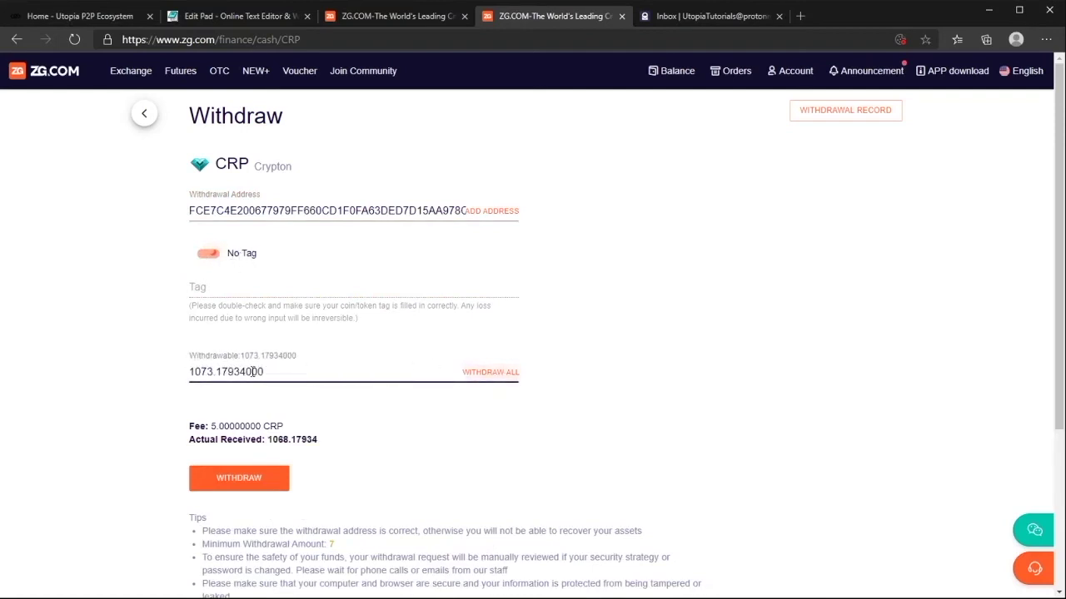
{"action": "left_click_drag", "start_coordinate": [190, 377], "coordinate": [292, 369]}
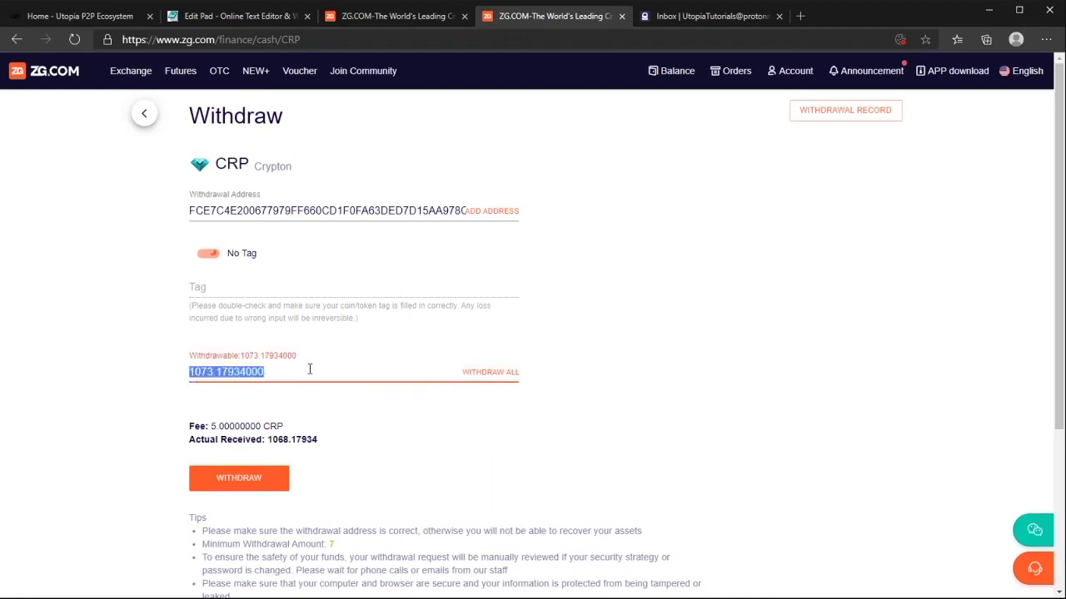
{"action": "left_click_drag", "start_coordinate": [292, 428], "coordinate": [309, 441]}
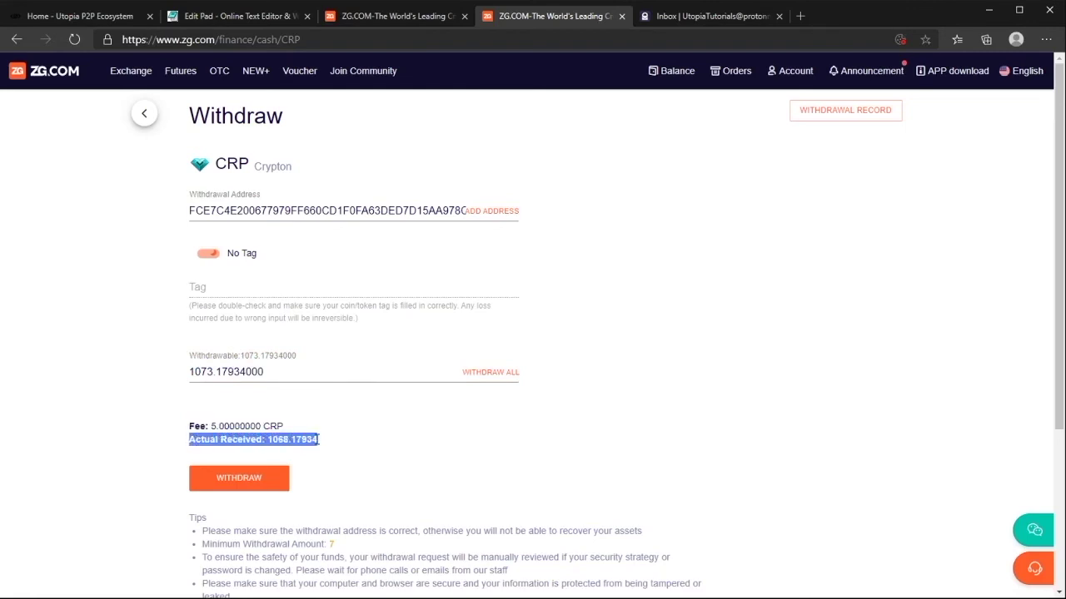
- Submit the CRP withdrawal and authorize it with the asset password and Google code
{"action": "left_click", "coordinate": [257, 478]}
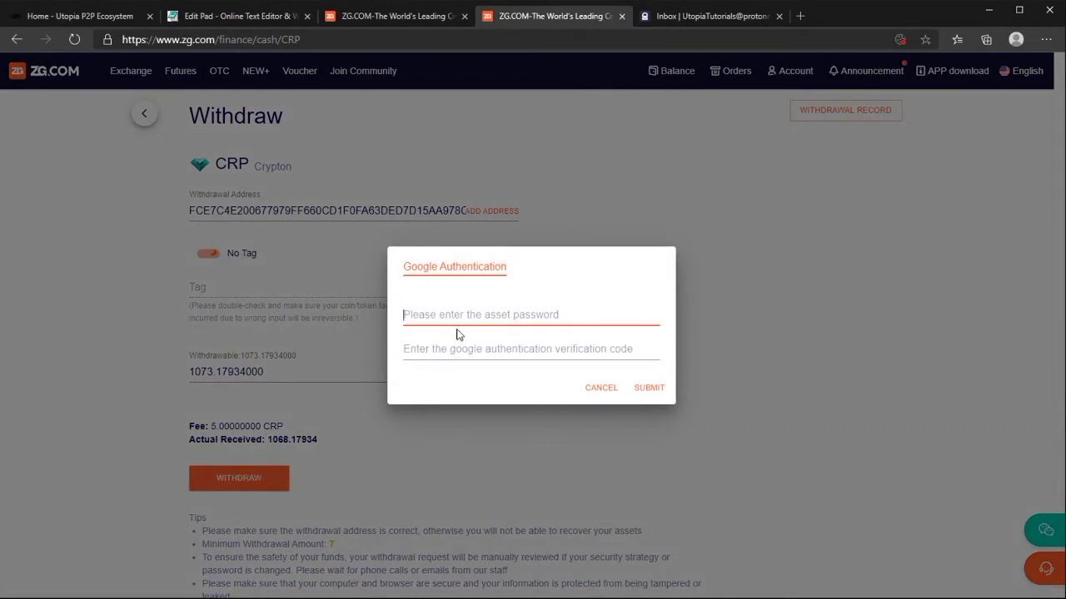
{"action": "key", "text": "ctrl+v"}
{"action": "left_click", "coordinate": [491, 347]}
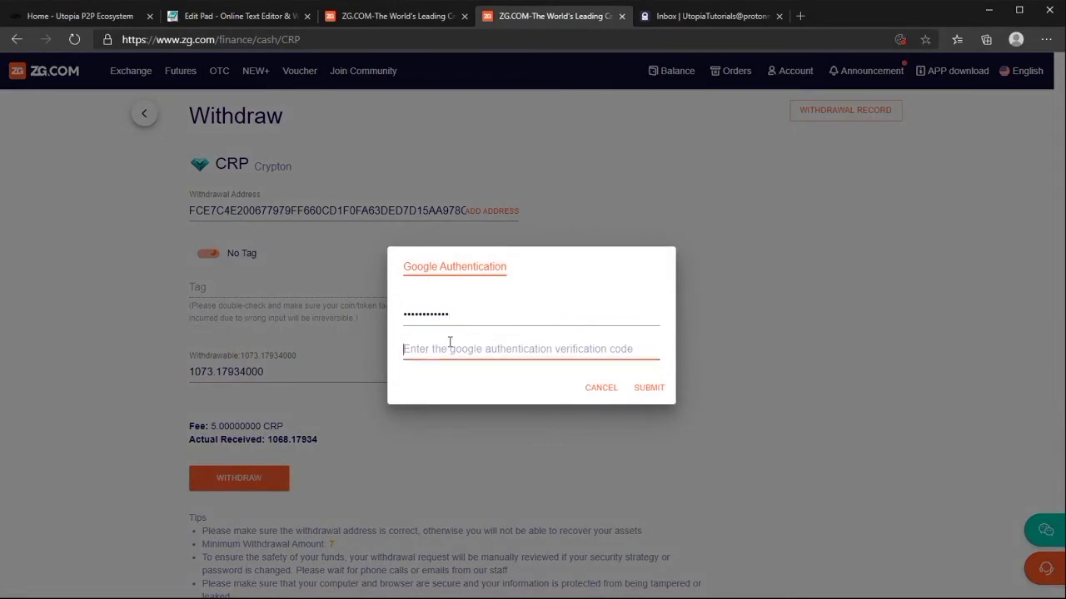
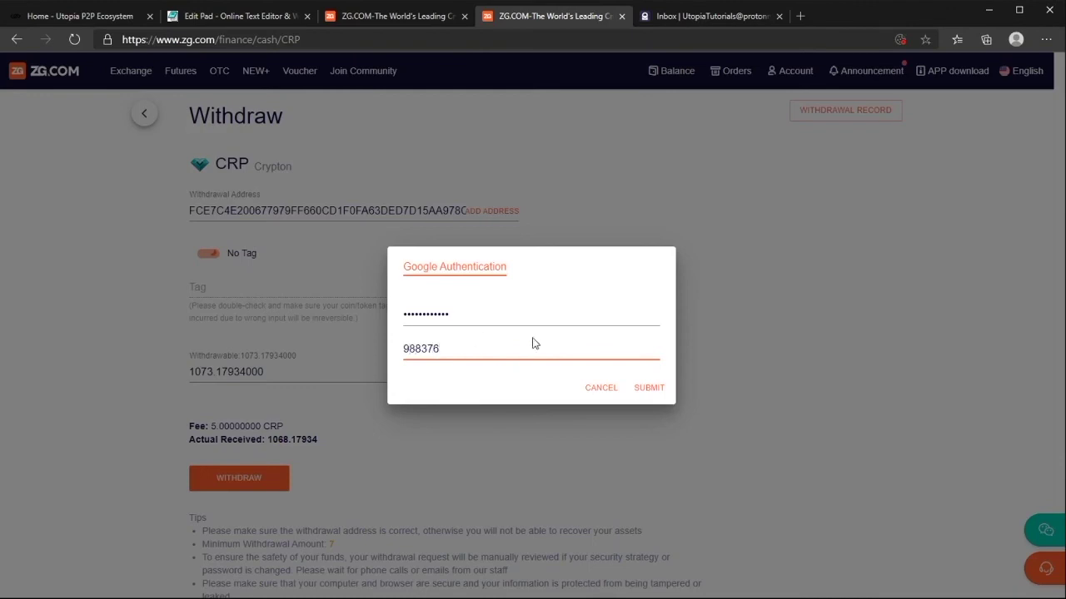
{"action": "left_click", "coordinate": [649, 388]}
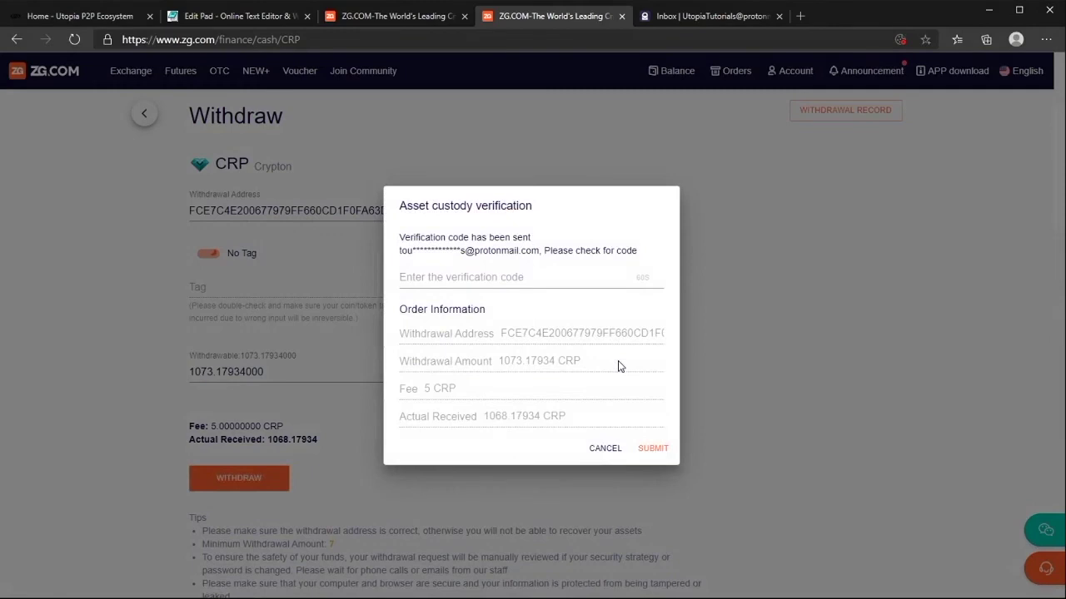
- Confirm the withdrawal order with the emailed verification code
{"action": "left_click", "coordinate": [466, 282]}
{"action": "key", "text": "ctrl+v"}
{"action": "left_click", "coordinate": [654, 450]}
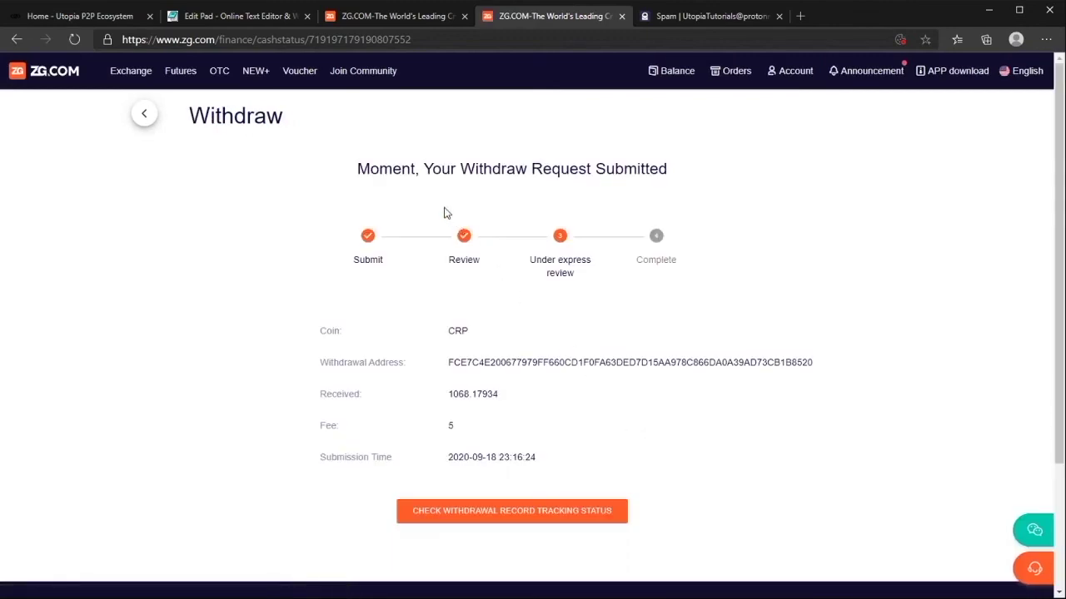
- Check the 23:16:24 withdrawal record's status and the 1068.179339999 CRP received in Utopia's uWallet
{"action": "left_click_drag", "start_coordinate": [356, 168], "coordinate": [671, 168]}
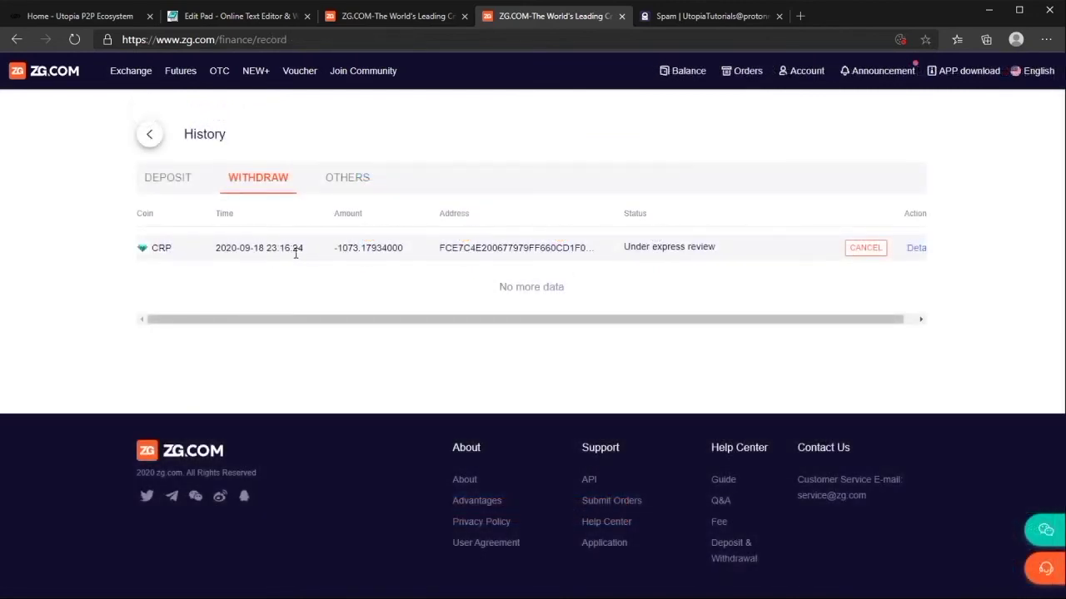
{"action": "left_click_drag", "start_coordinate": [268, 251], "coordinate": [301, 248]}
{"action": "left_click_drag", "start_coordinate": [622, 249], "coordinate": [718, 249]}
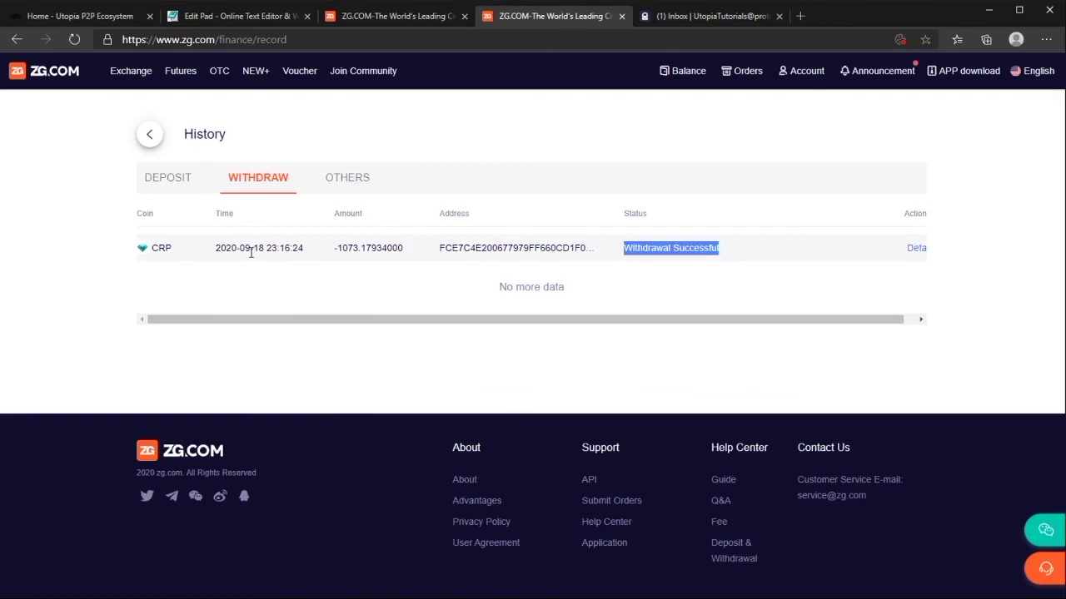
{"action": "left_click_drag", "start_coordinate": [268, 248], "coordinate": [306, 254]}
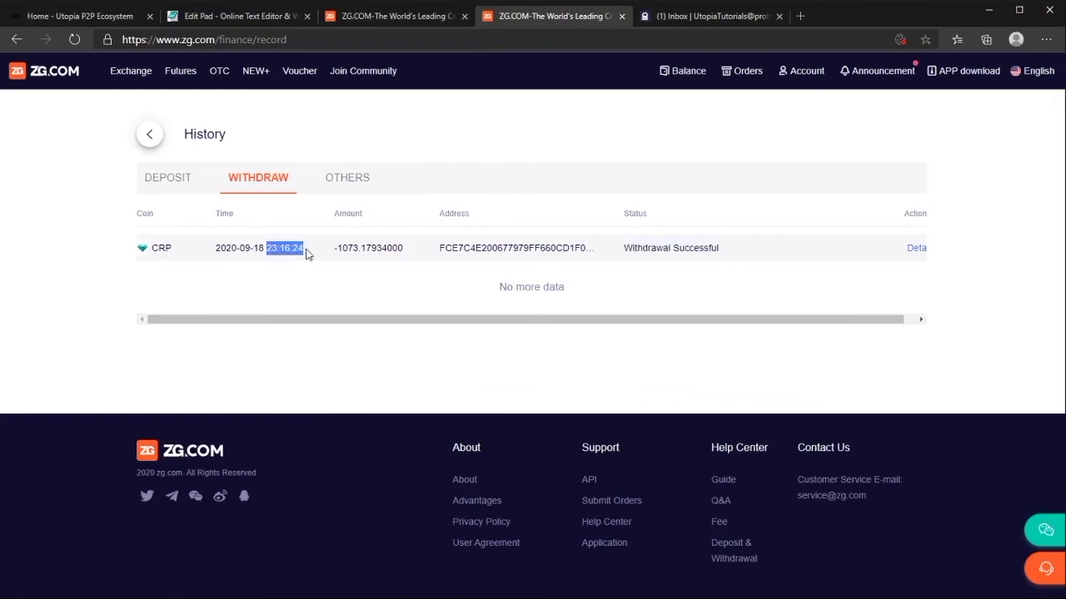
{"action": "key", "text": "alt+Tab"}
{"action": "left_click_drag", "start_coordinate": [421, 560], "coordinate": [445, 565]}
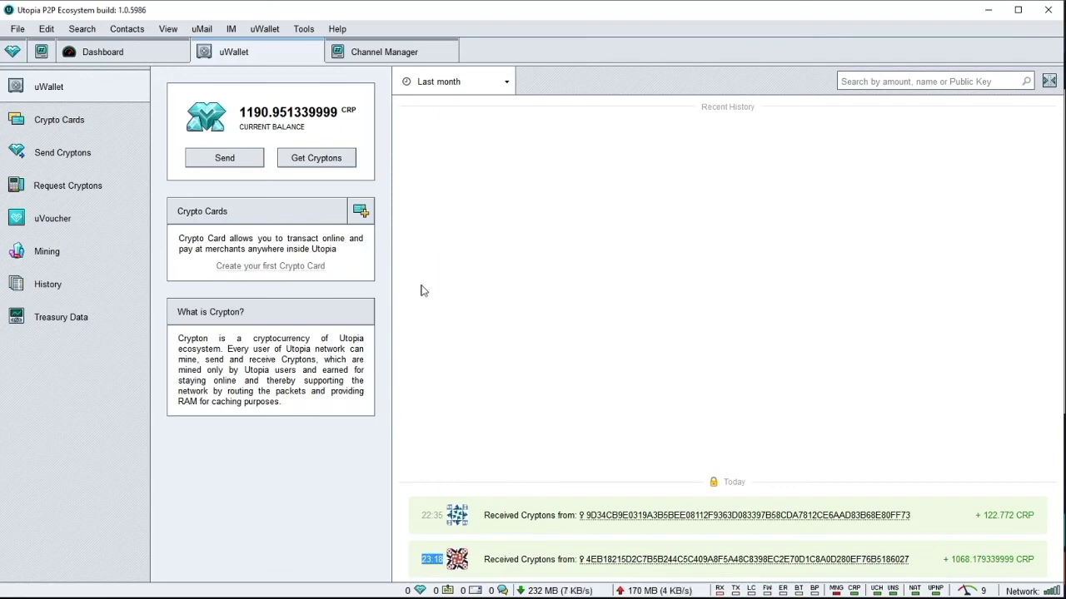